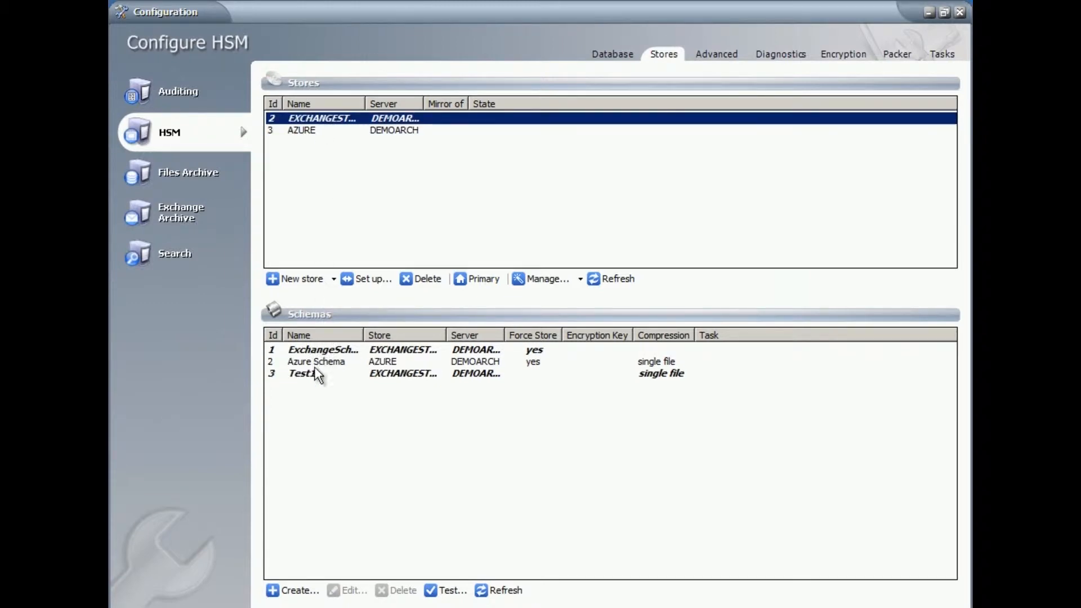
Step: Begin creating a new MediaStore of type Simple Path named Test1 and proceed to its storage location settings
{"action": "left_click", "coordinate": [304, 131]}
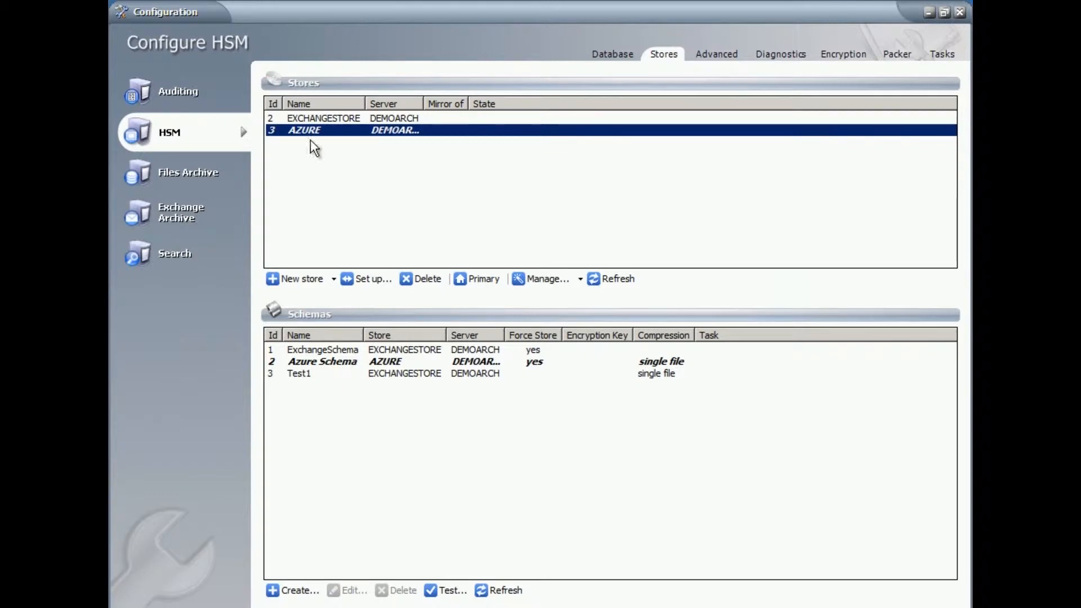
{"action": "left_click", "coordinate": [331, 279]}
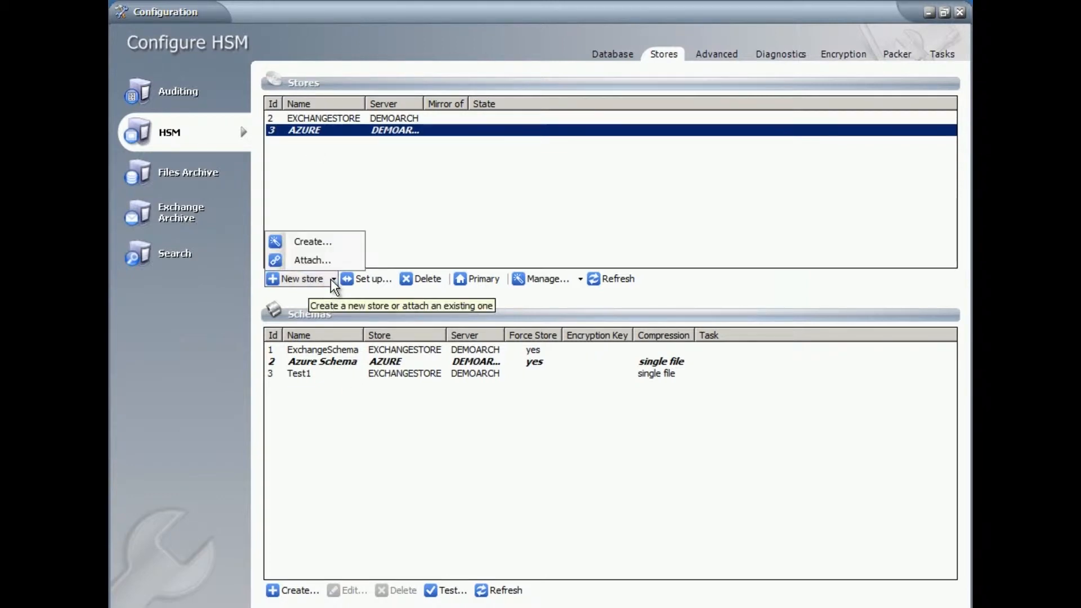
{"action": "left_click", "coordinate": [301, 244]}
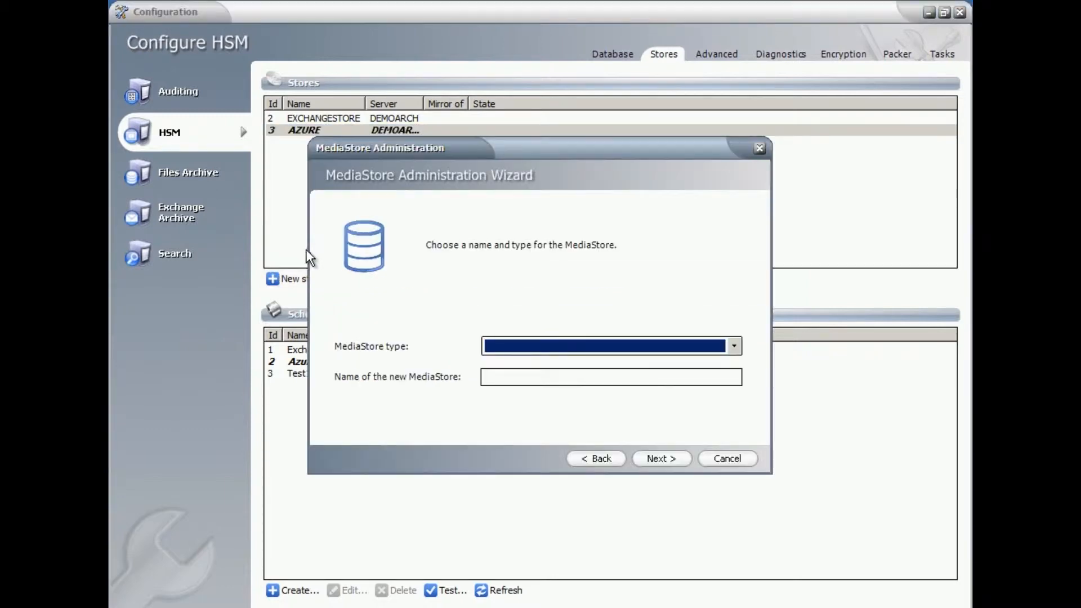
{"action": "left_click", "coordinate": [735, 347]}
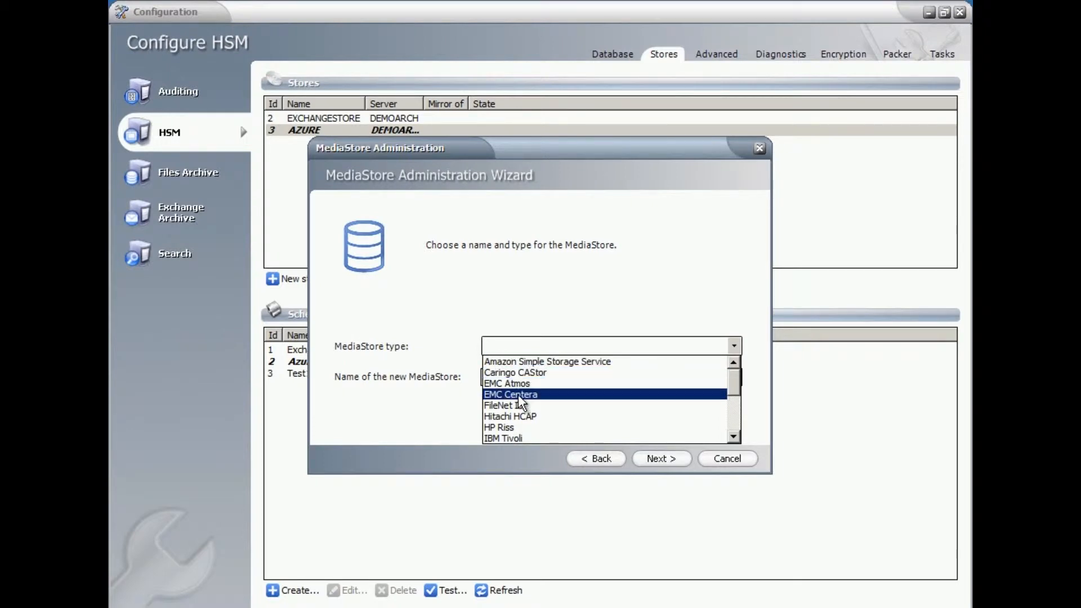
{"action": "scroll", "coordinate": [512, 416], "scroll_direction": "down", "scroll_amount": 2}
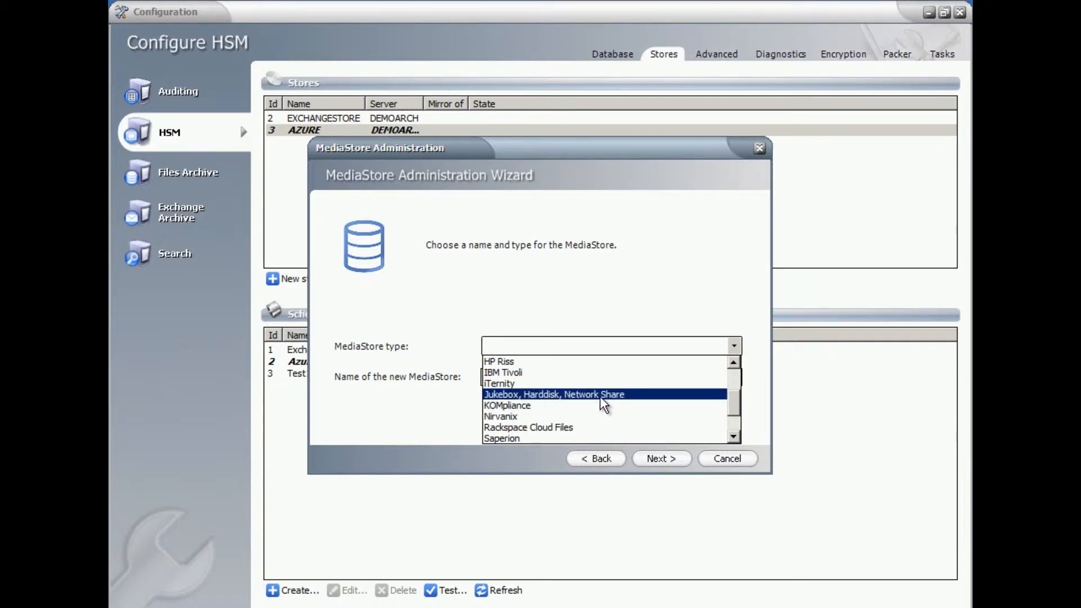
{"action": "scroll", "coordinate": [592, 396], "scroll_direction": "down", "scroll_amount": 1}
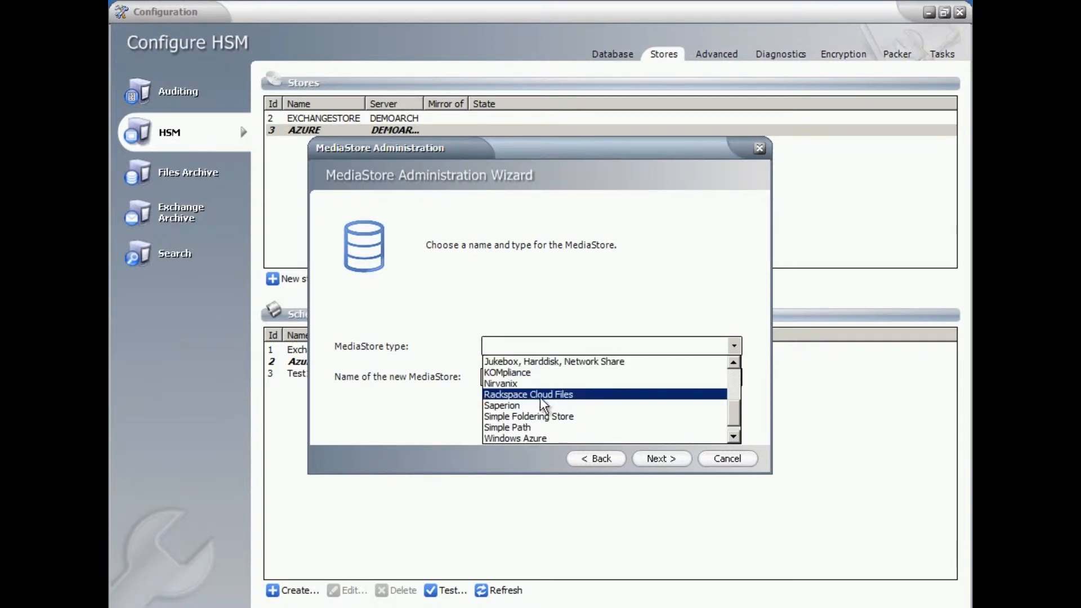
{"action": "scroll", "coordinate": [514, 394], "scroll_direction": "down", "scroll_amount": 1}
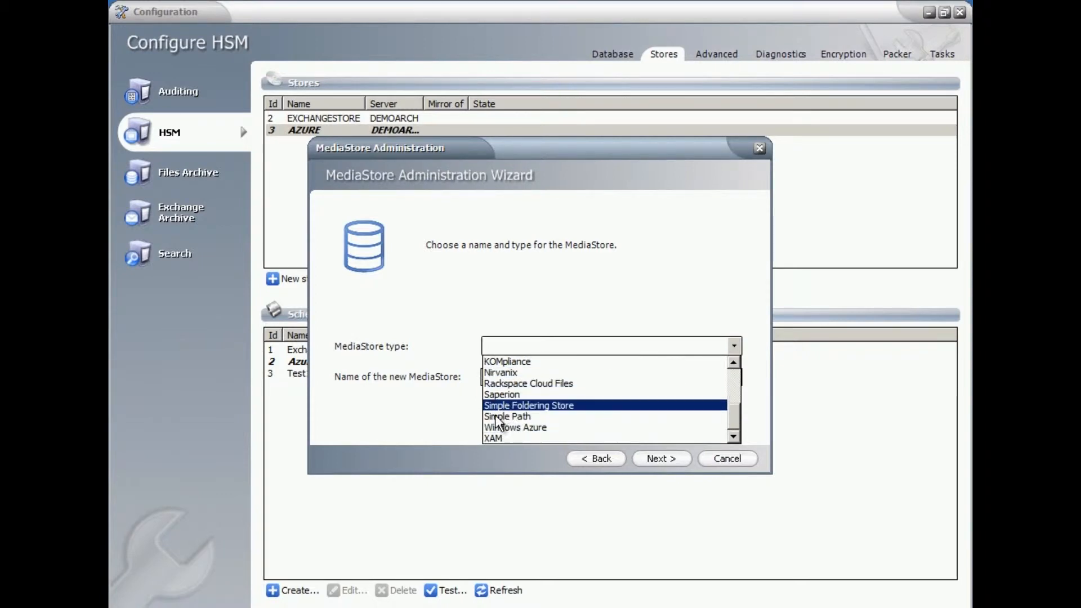
{"action": "left_click", "coordinate": [511, 416]}
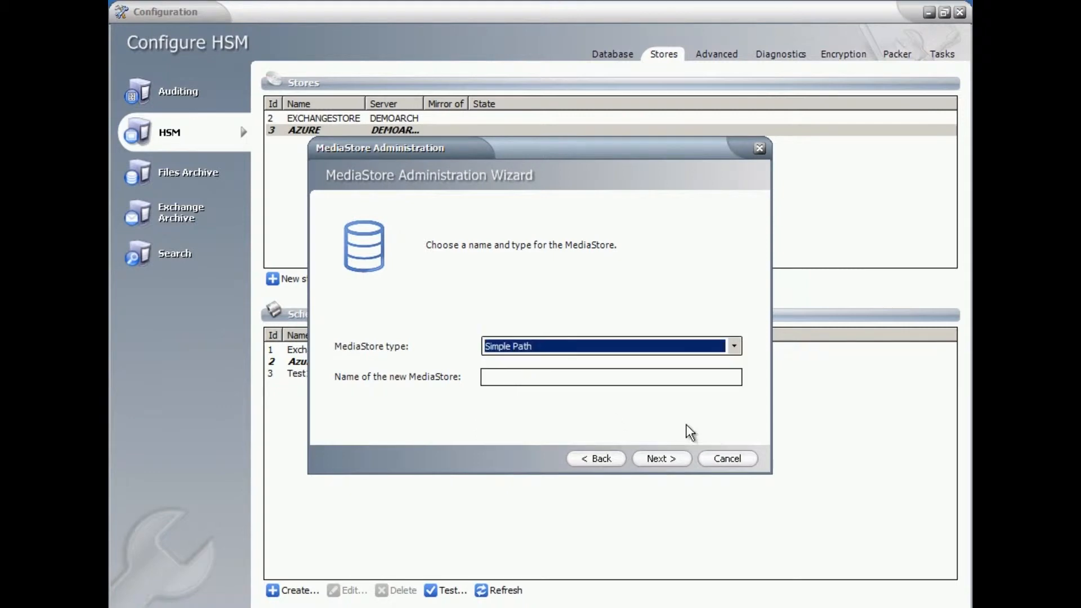
{"action": "left_click", "coordinate": [519, 378]}
{"action": "type", "text": "Test1"}
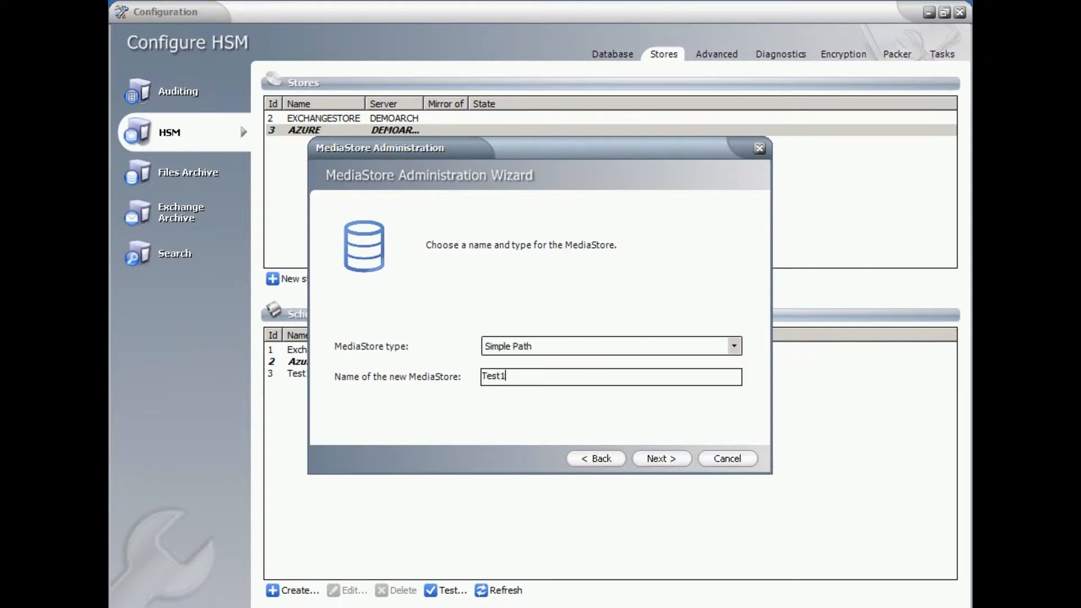
{"action": "left_click", "coordinate": [663, 457]}
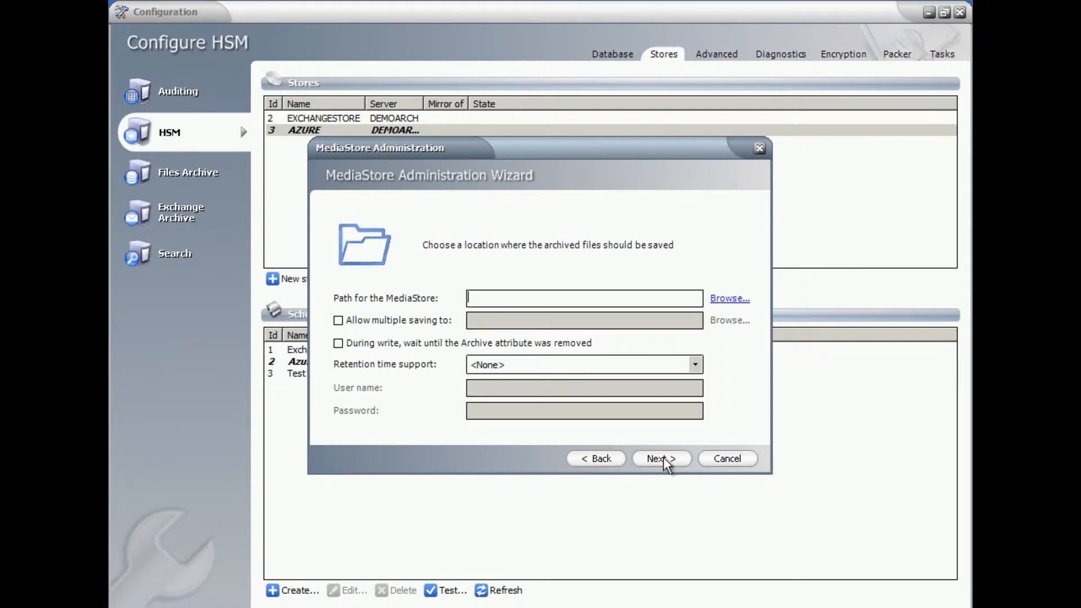
Step: Set the path for the MediaStore to the folder C:\Metalogix\12 month store
{"action": "left_click", "coordinate": [730, 299]}
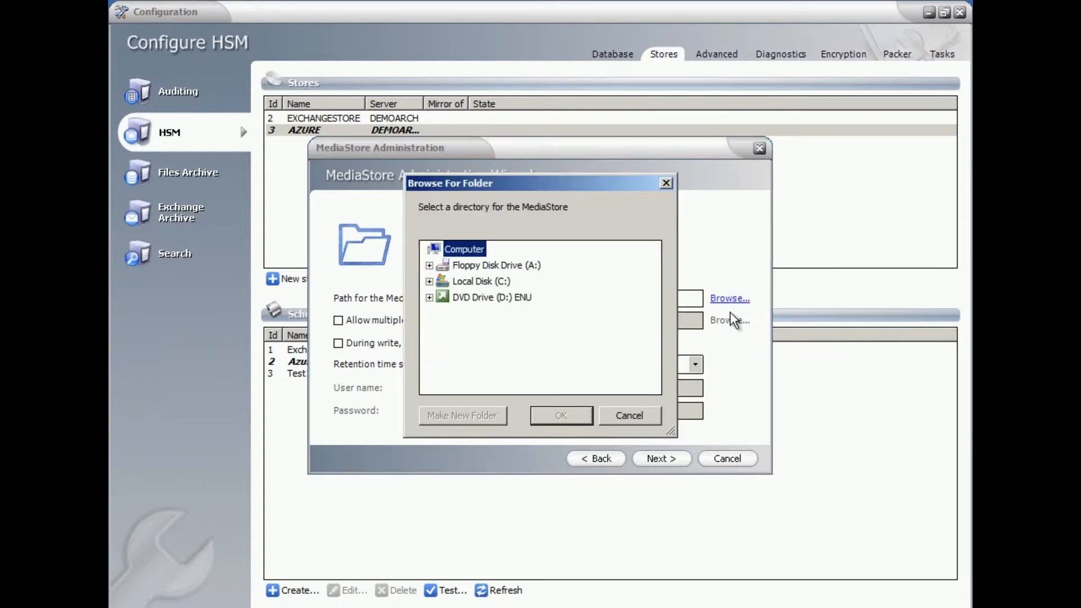
{"action": "left_click", "coordinate": [429, 281]}
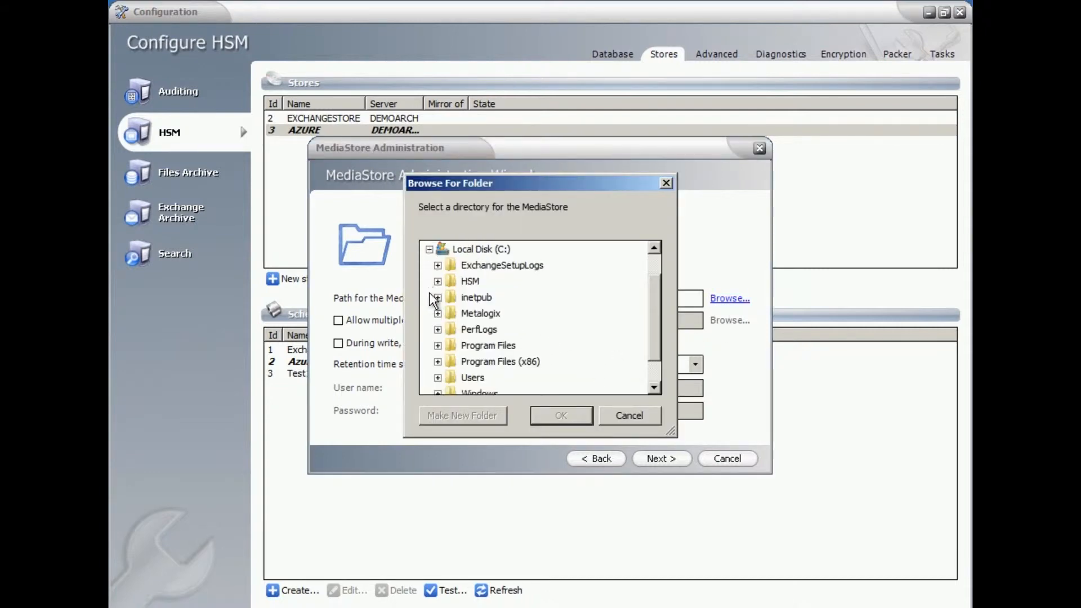
{"action": "mouse_move", "coordinate": [657, 312]}
{"action": "left_mouse_down"}
{"action": "mouse_move", "coordinate": [648, 337]}
{"action": "mouse_move", "coordinate": [649, 312]}
{"action": "left_mouse_up"}
{"action": "left_click", "coordinate": [438, 314]}
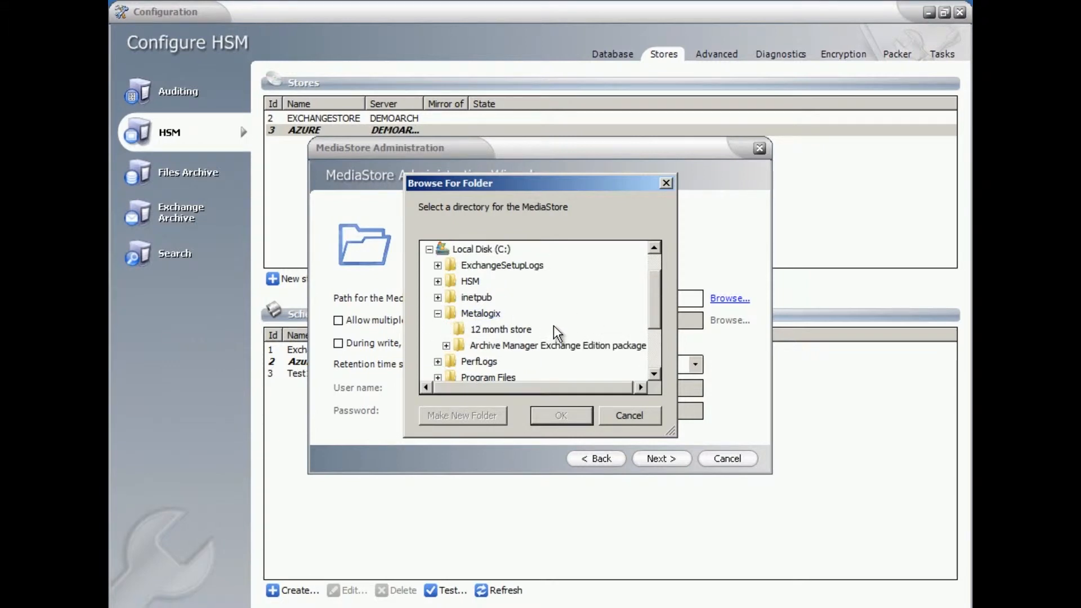
{"action": "left_click", "coordinate": [503, 329]}
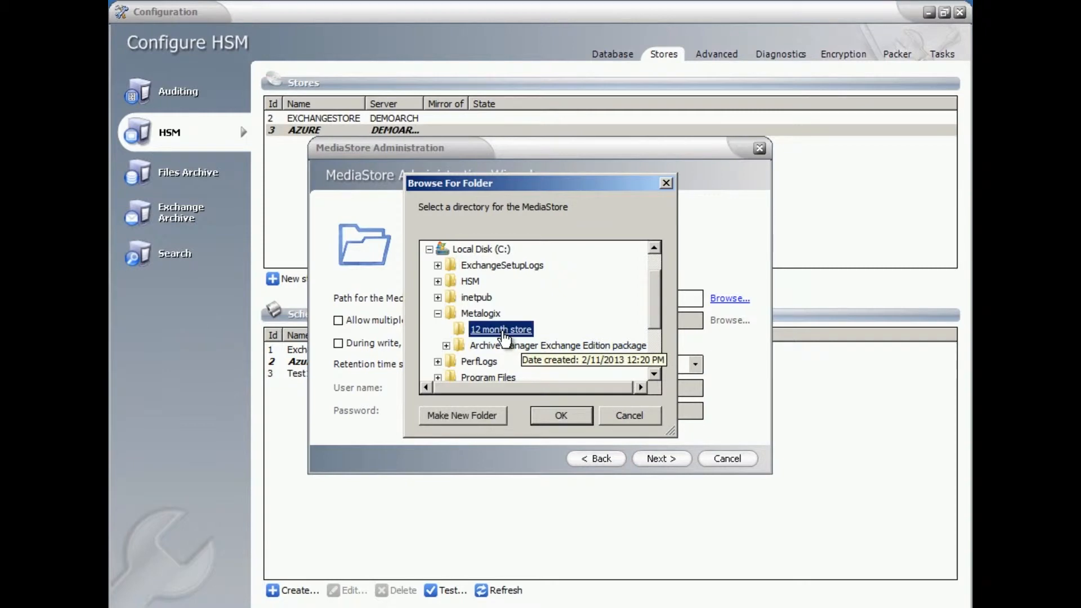
{"action": "left_click", "coordinate": [561, 416]}
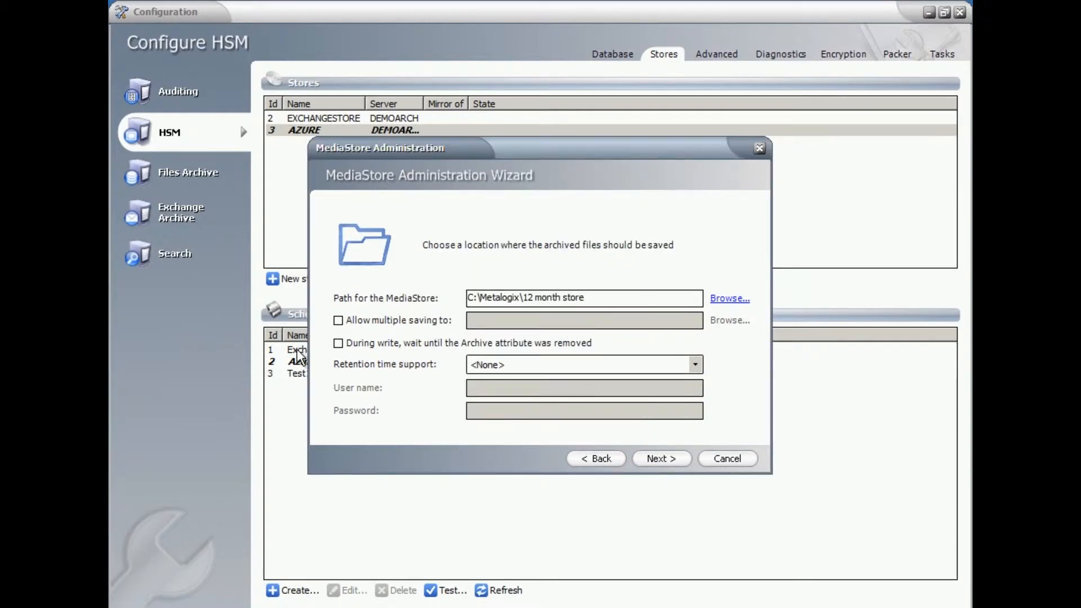
Step: Allow multiple saving to a new folder named "12 month Backup" created inside C:\Metalogix
{"action": "left_click", "coordinate": [339, 323]}
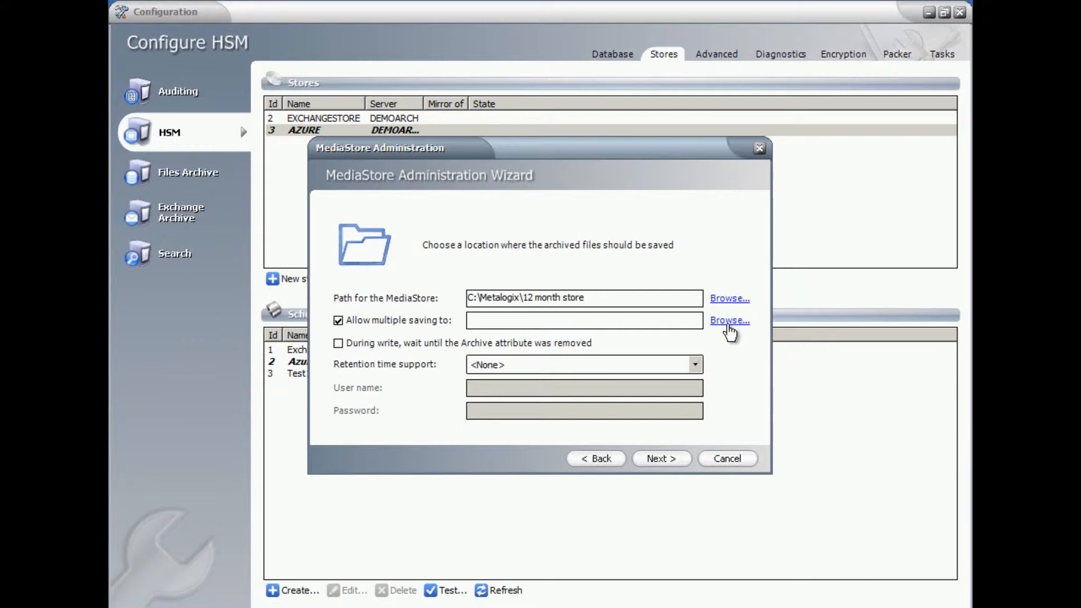
{"action": "left_click", "coordinate": [339, 321]}
{"action": "left_click", "coordinate": [341, 320]}
{"action": "left_click", "coordinate": [730, 320]}
{"action": "left_click", "coordinate": [426, 283]}
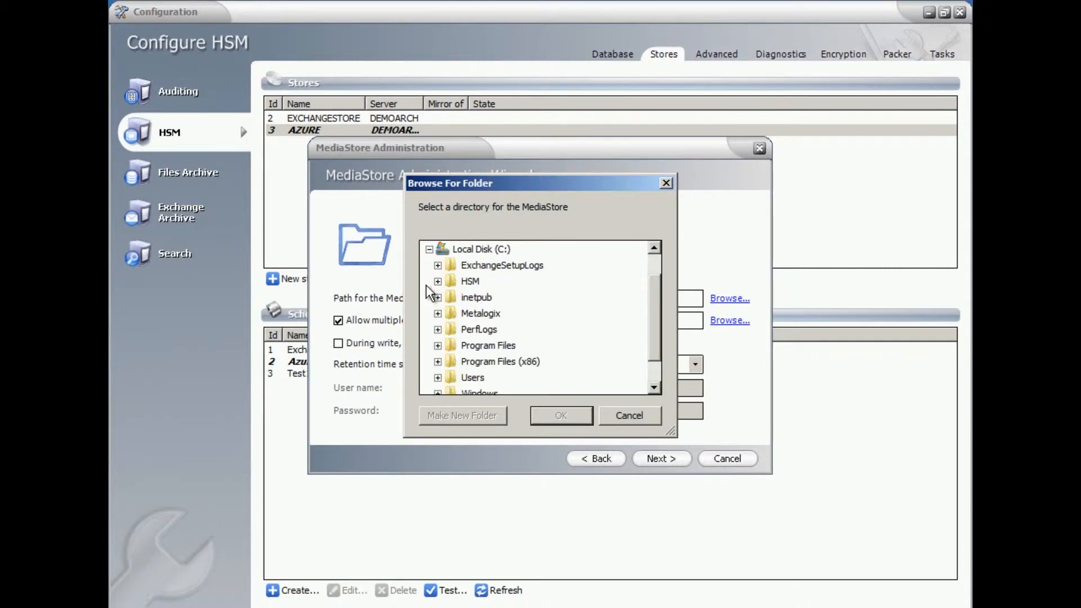
{"action": "left_click_drag", "start_coordinate": [653, 291], "coordinate": [652, 319]}
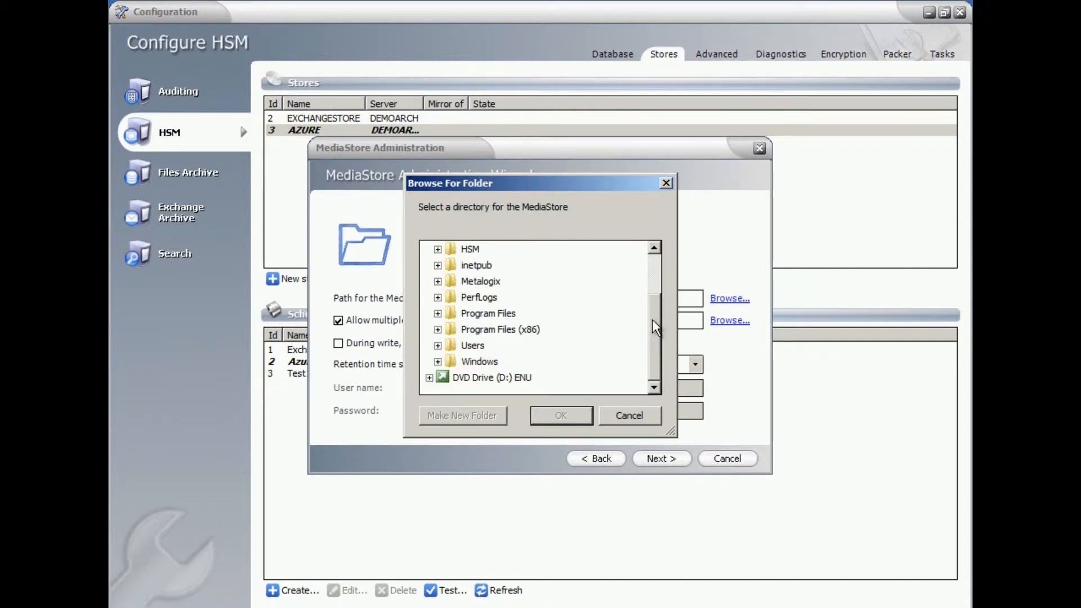
{"action": "double_click", "coordinate": [475, 282]}
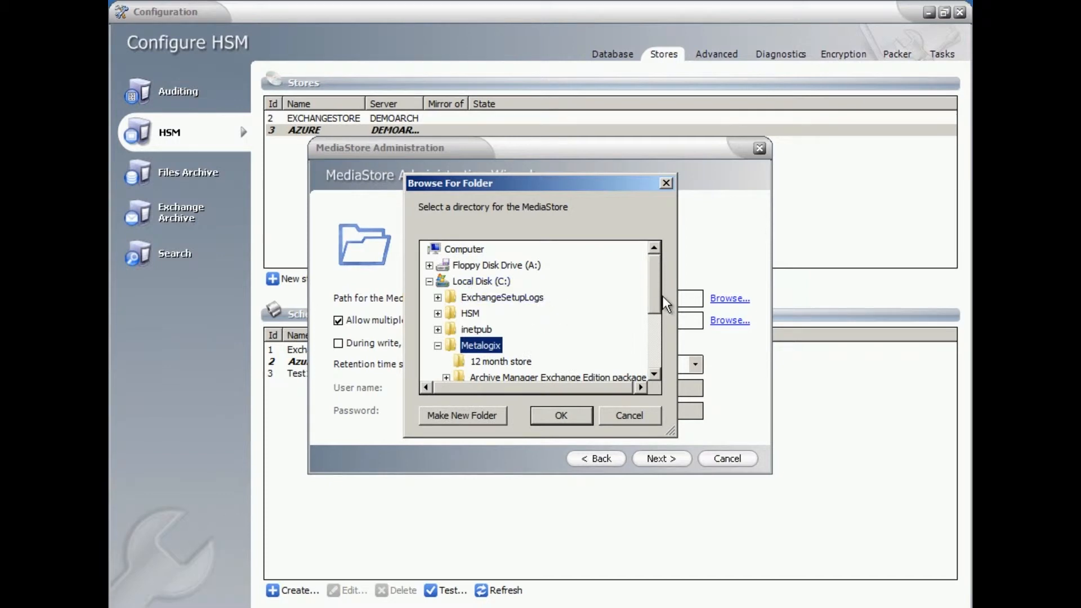
{"action": "left_click", "coordinate": [467, 414]}
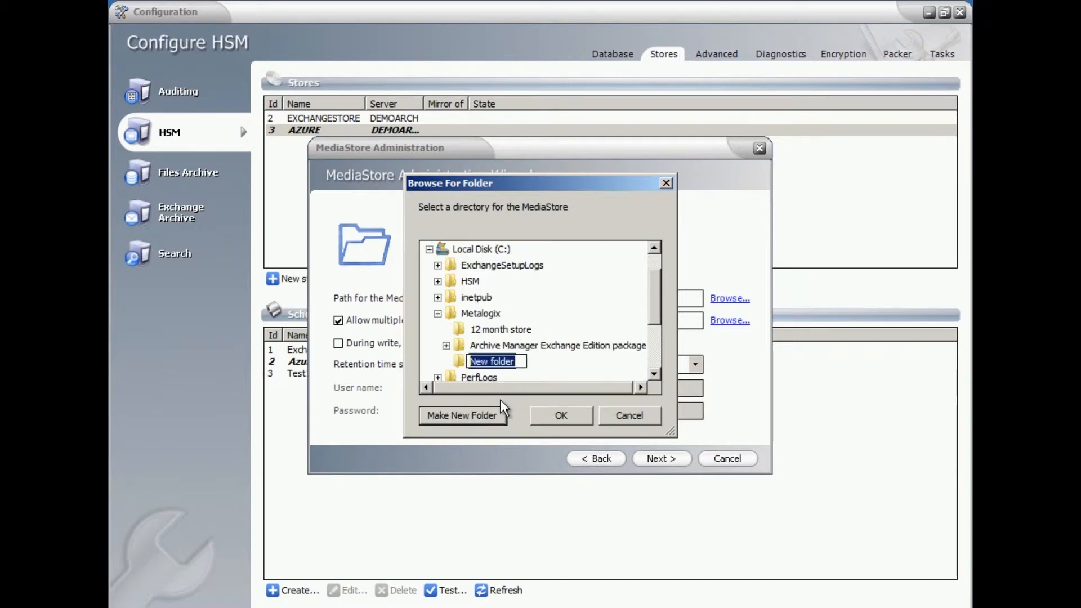
{"action": "type", "text": "12 month Backup"}
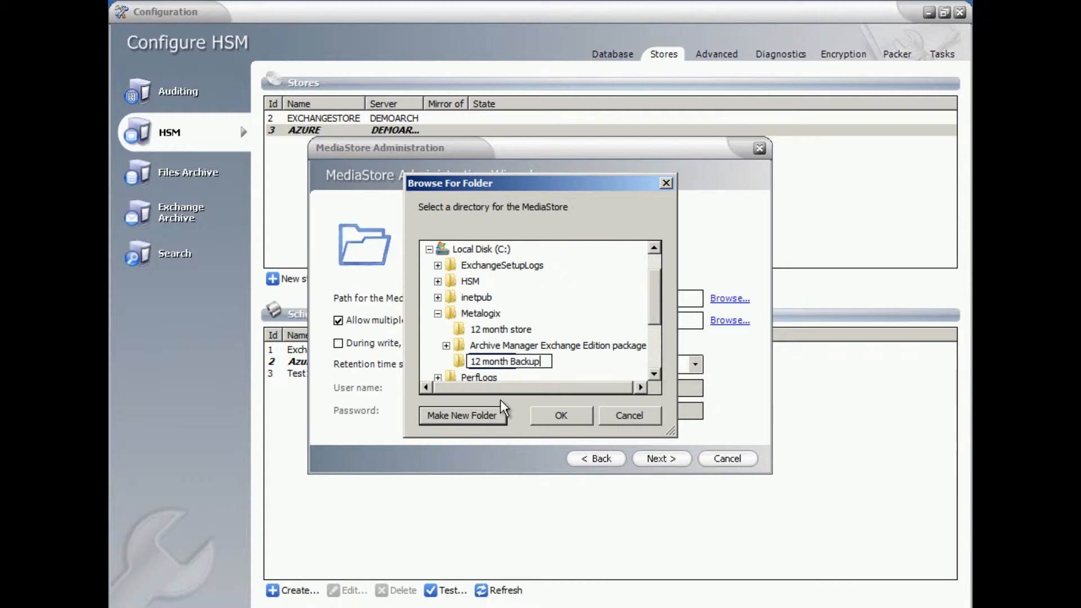
{"action": "left_click", "coordinate": [561, 416]}
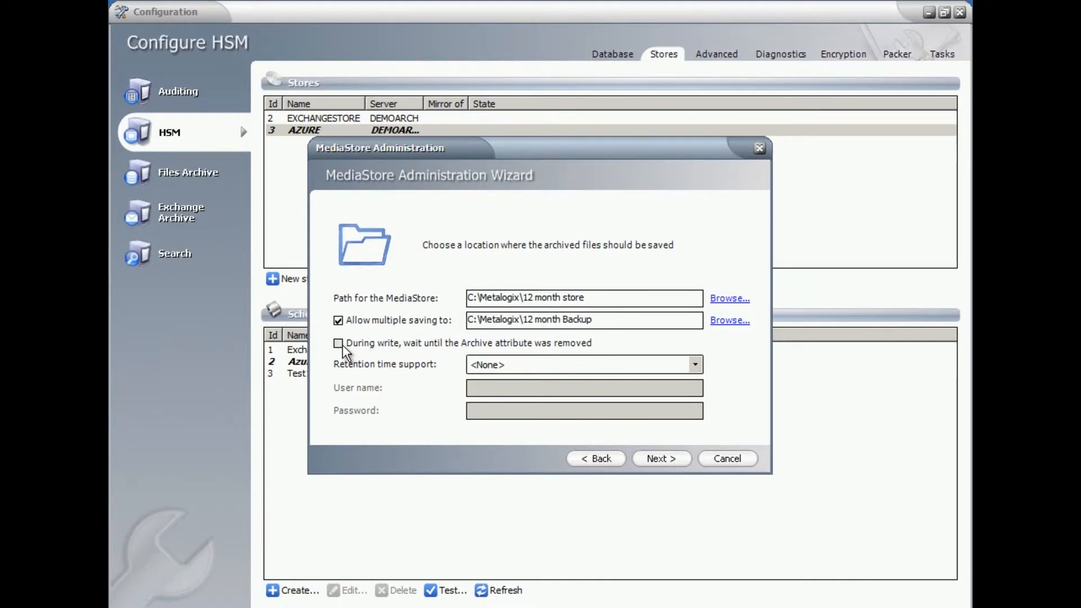
Step: Leave retention time support at <None>, finish creating the MediaStore and restart the MAM HSM Base Operations service
{"action": "left_click", "coordinate": [696, 364]}
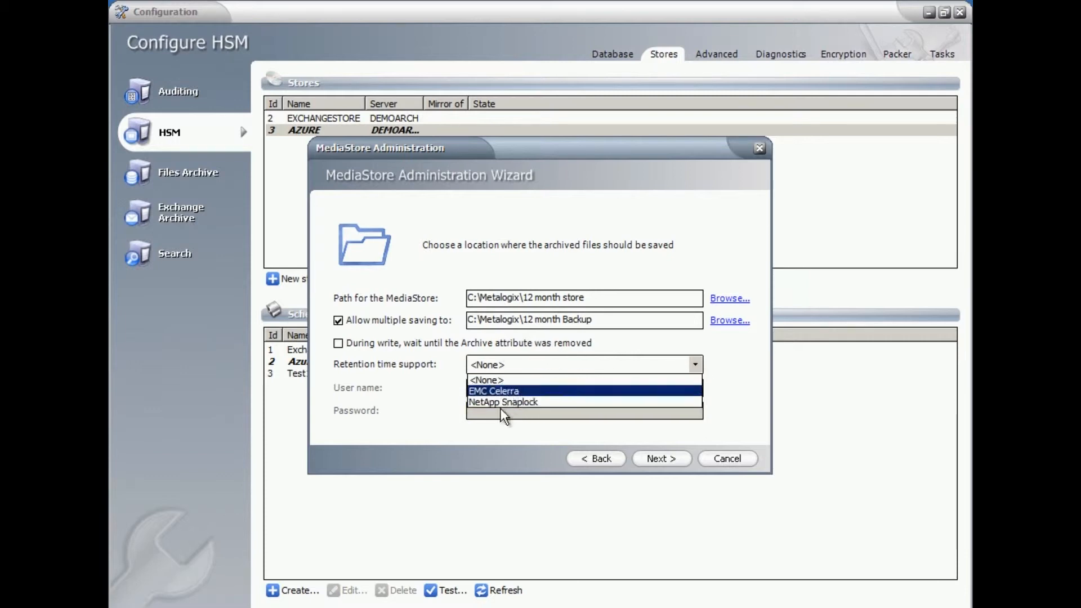
{"action": "left_click", "coordinate": [454, 379]}
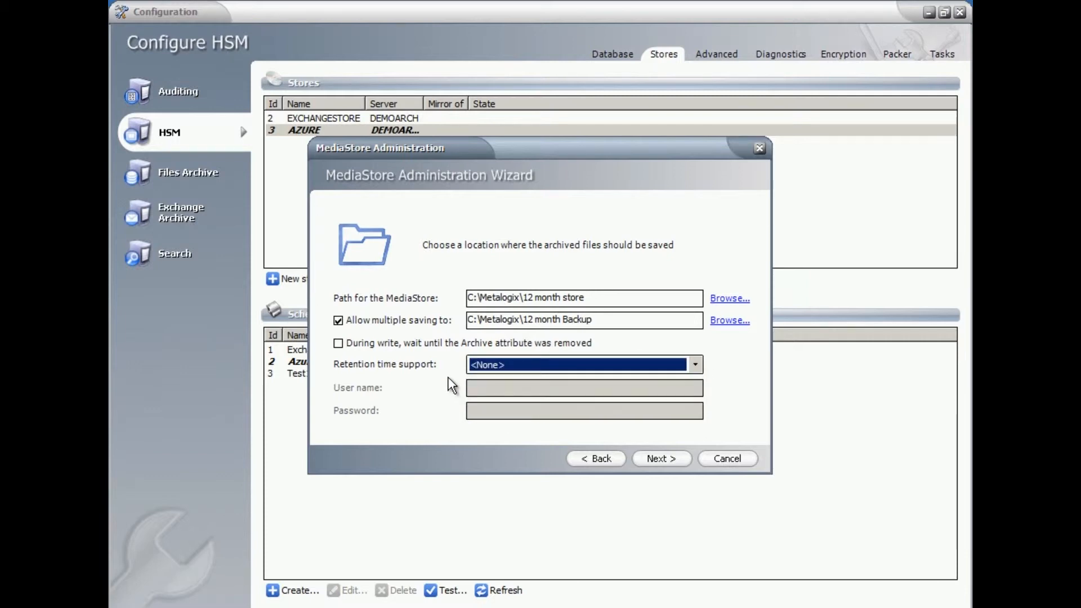
{"action": "left_click", "coordinate": [656, 457]}
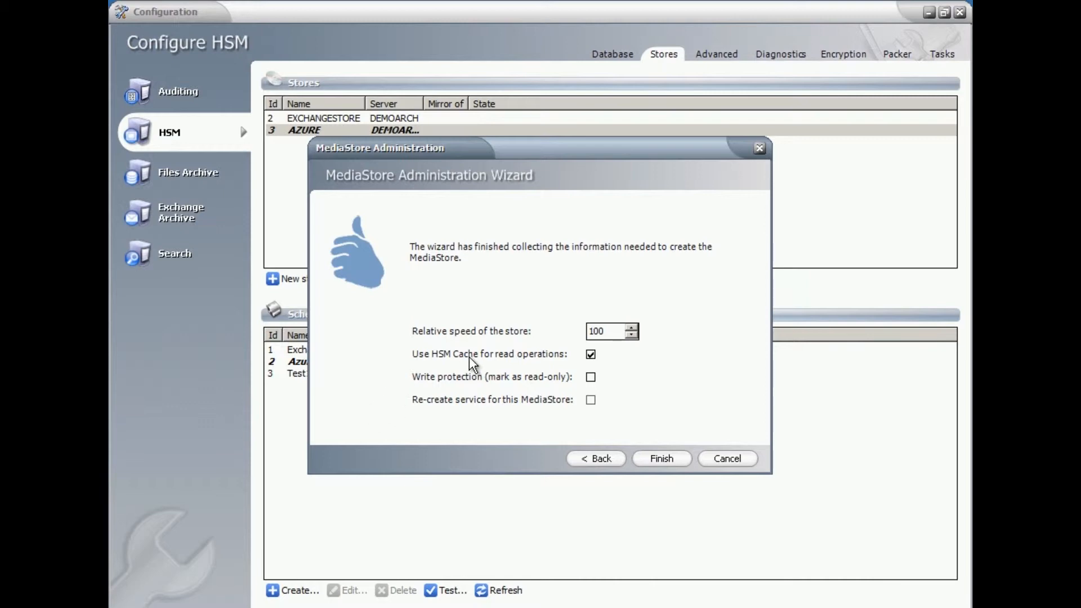
{"action": "left_click", "coordinate": [660, 458]}
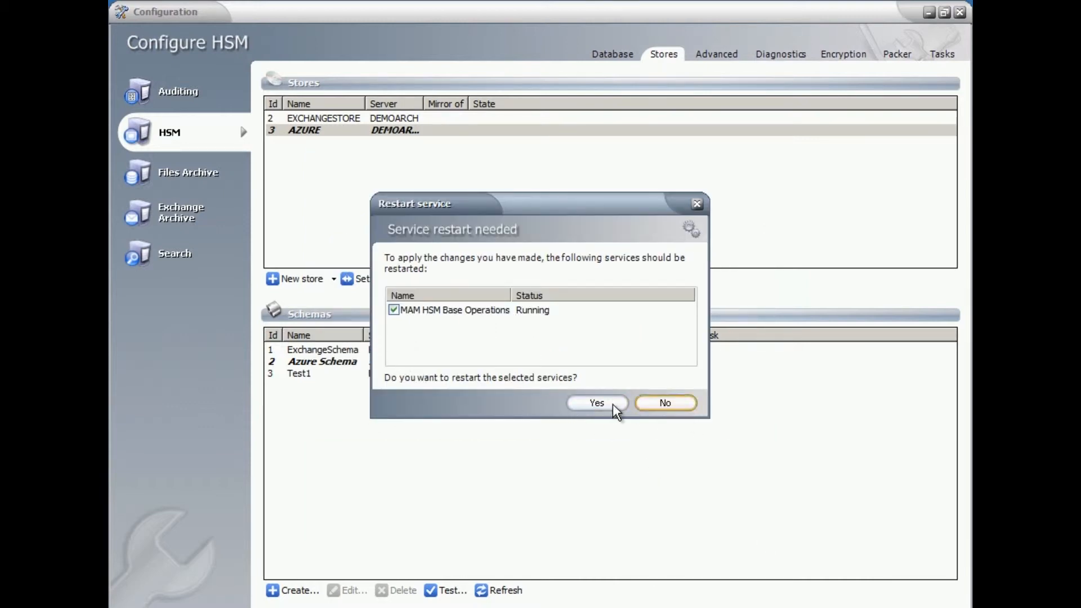
{"action": "left_click", "coordinate": [596, 403]}
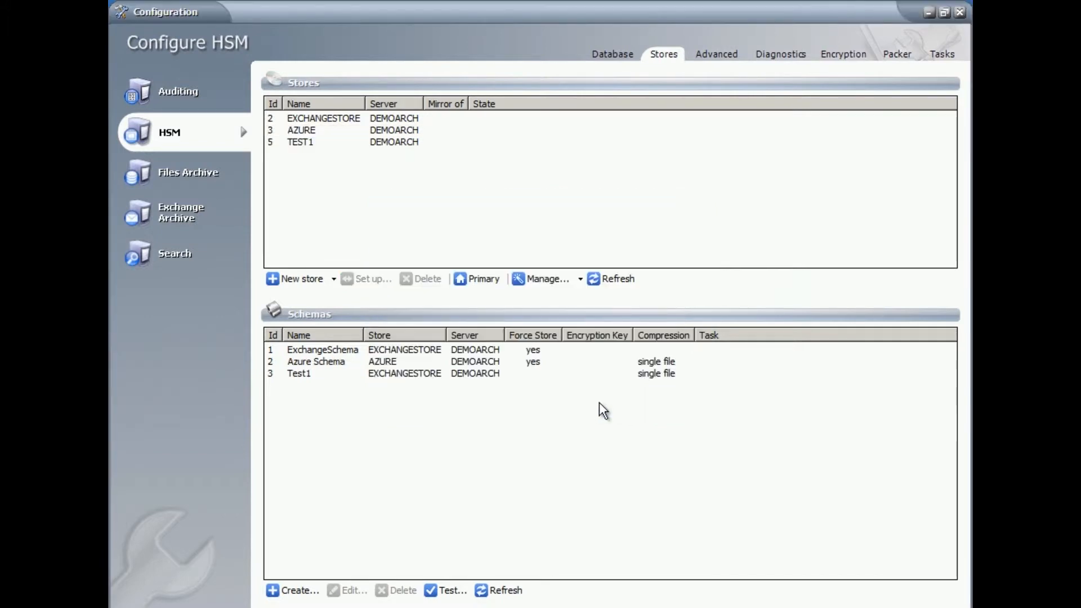
Step: Open the mirroring setup for the TEST1 store
{"action": "left_click", "coordinate": [307, 143]}
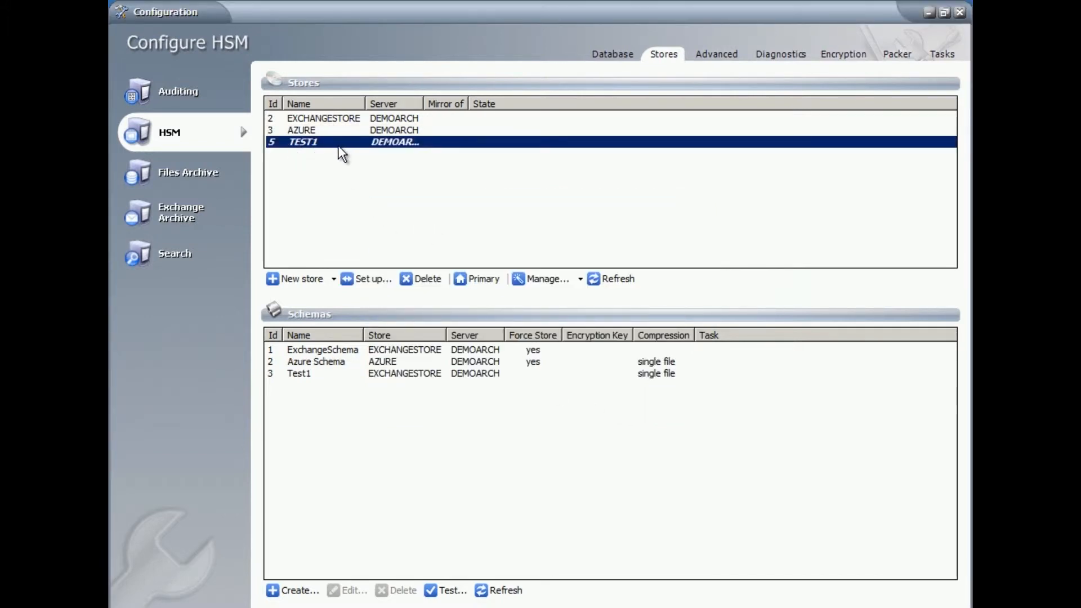
{"action": "left_click", "coordinate": [316, 130]}
{"action": "left_click", "coordinate": [310, 143]}
{"action": "left_click", "coordinate": [362, 279]}
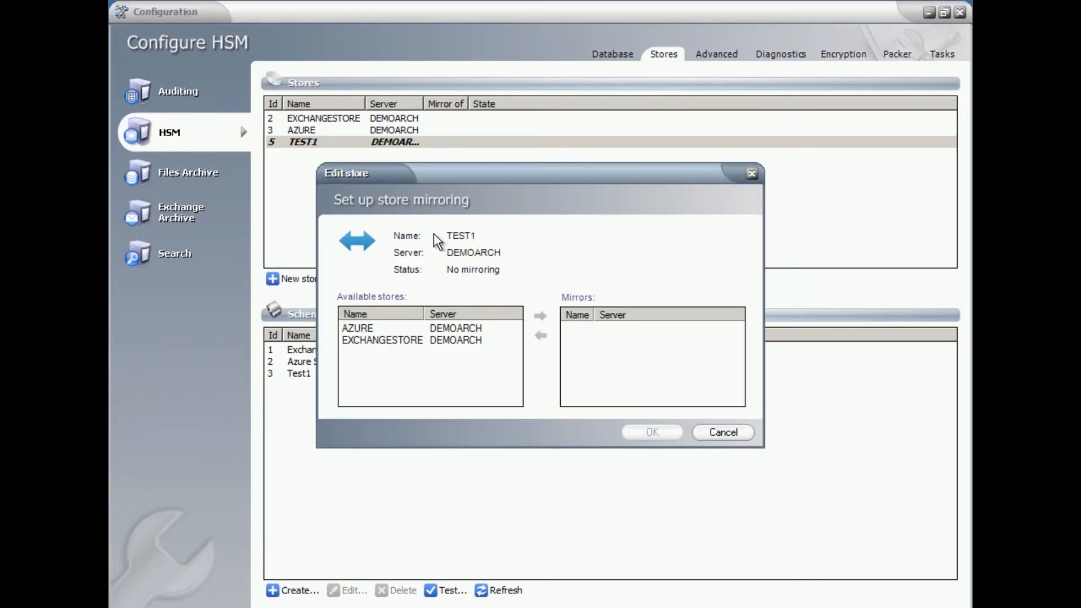
Step: Try AZURE and EXCHANGESTORE in turn as mirrors for TEST1, removing each one again
{"action": "left_click", "coordinate": [360, 328]}
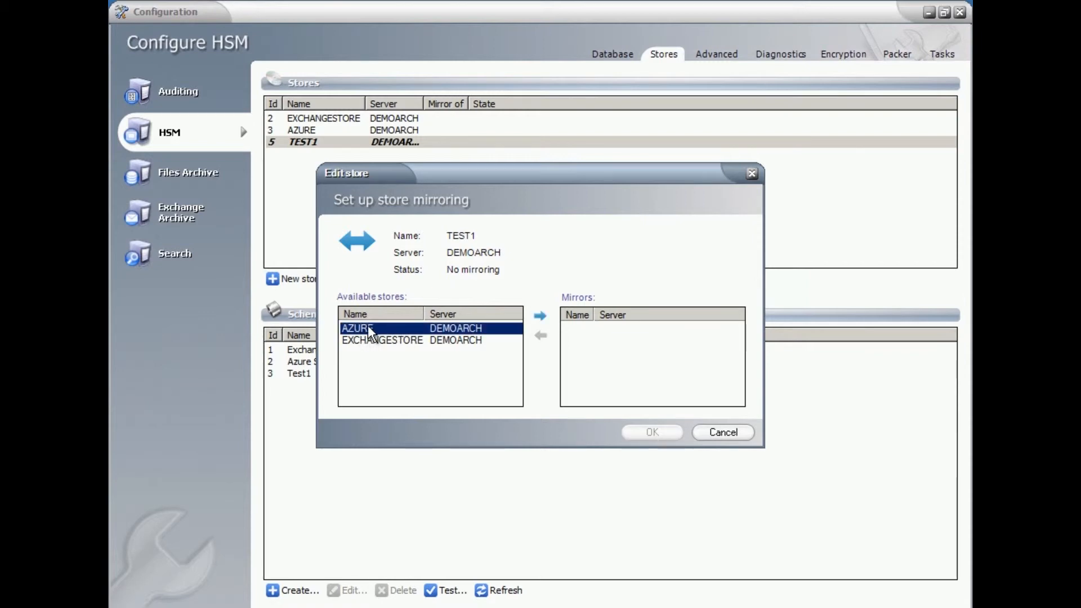
{"action": "double_click", "coordinate": [380, 331]}
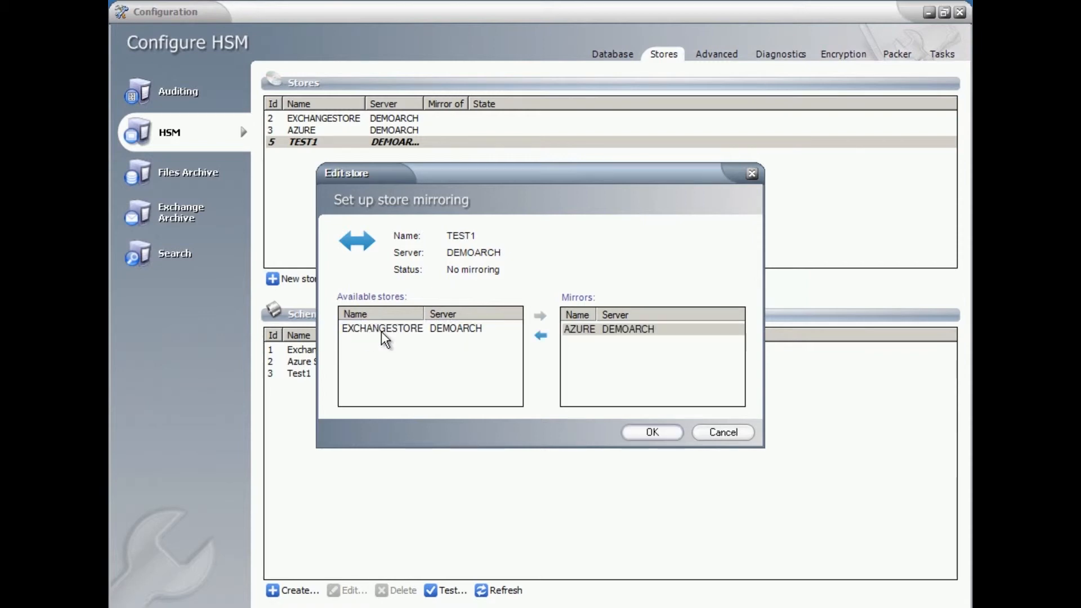
{"action": "double_click", "coordinate": [603, 331]}
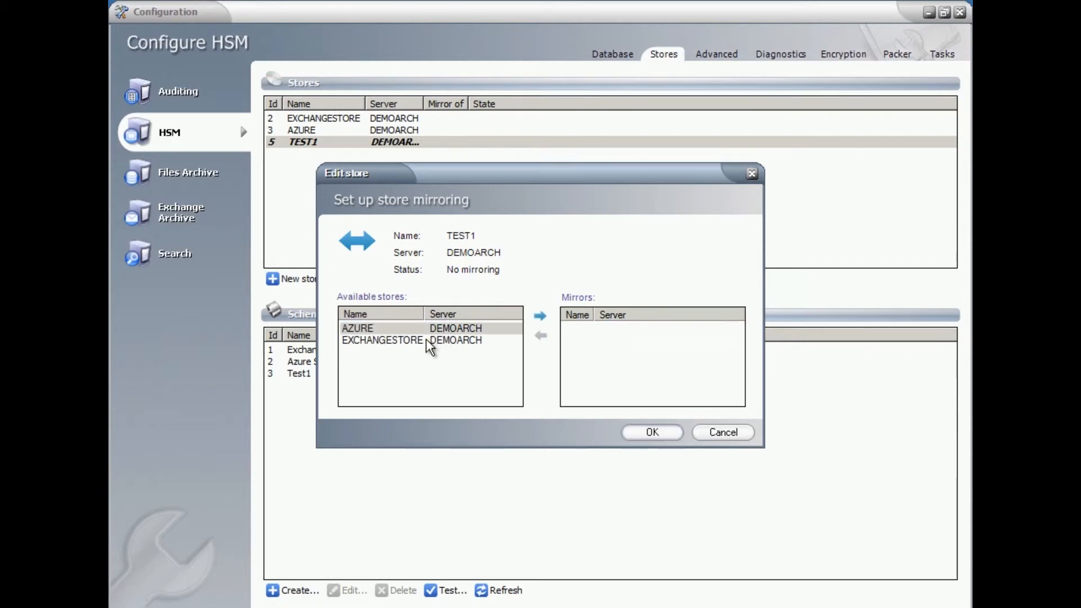
{"action": "double_click", "coordinate": [427, 341]}
{"action": "left_click", "coordinate": [616, 333]}
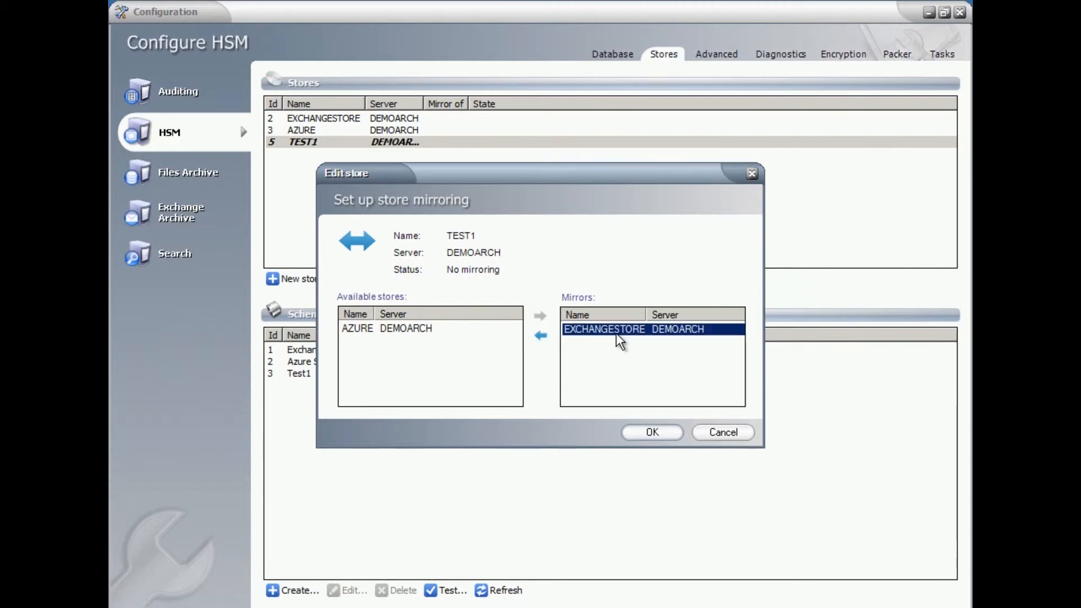
{"action": "double_click", "coordinate": [616, 332]}
Step: Add the AZURE store as a mirror of TEST1 and apply the mirroring setup
{"action": "left_click", "coordinate": [405, 327]}
{"action": "double_click", "coordinate": [405, 327]}
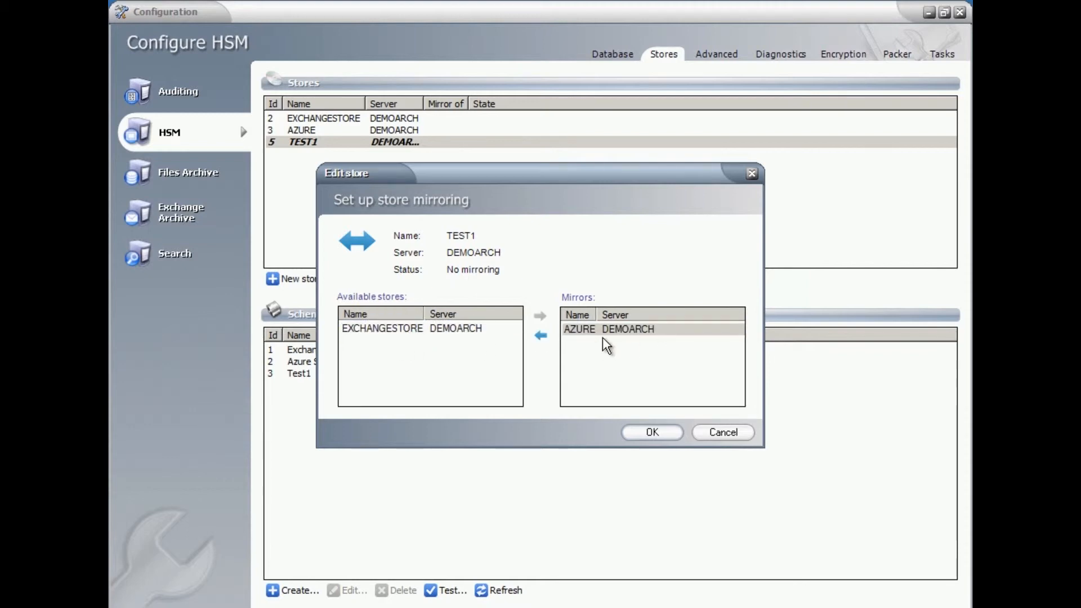
{"action": "left_click", "coordinate": [647, 431]}
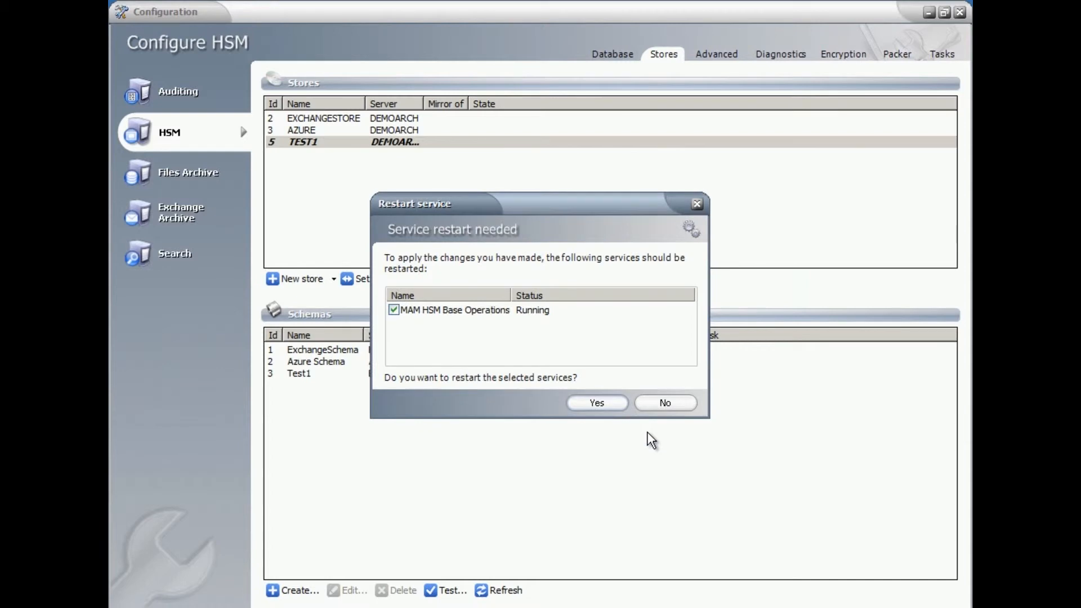
Step: Restart the MAM HSM Base Operations service to apply the mirroring of TEST1
{"action": "left_click", "coordinate": [597, 403]}
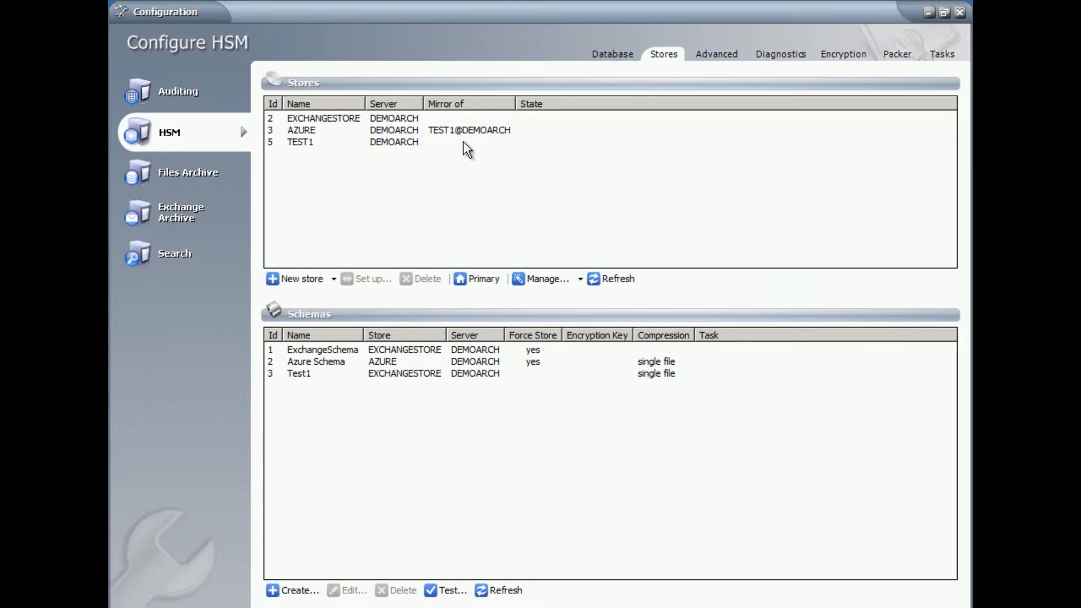
Step: Review the Azure MediaStore's blob storage settings in the MediaStore Administration wizard and close it without changes
{"action": "left_click", "coordinate": [299, 141]}
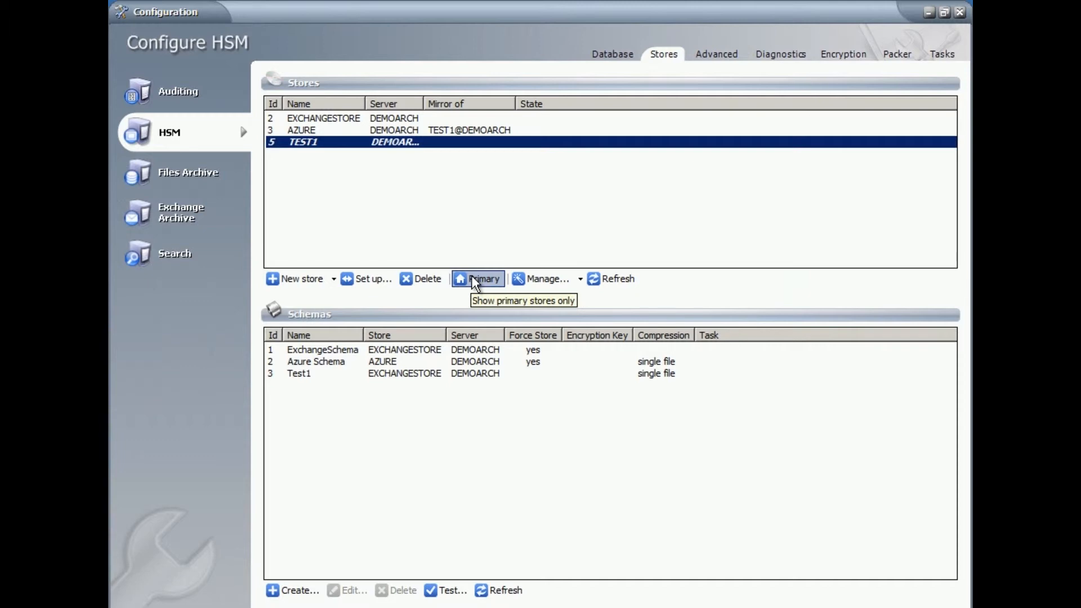
{"action": "left_click", "coordinate": [579, 278]}
{"action": "left_click", "coordinate": [545, 282]}
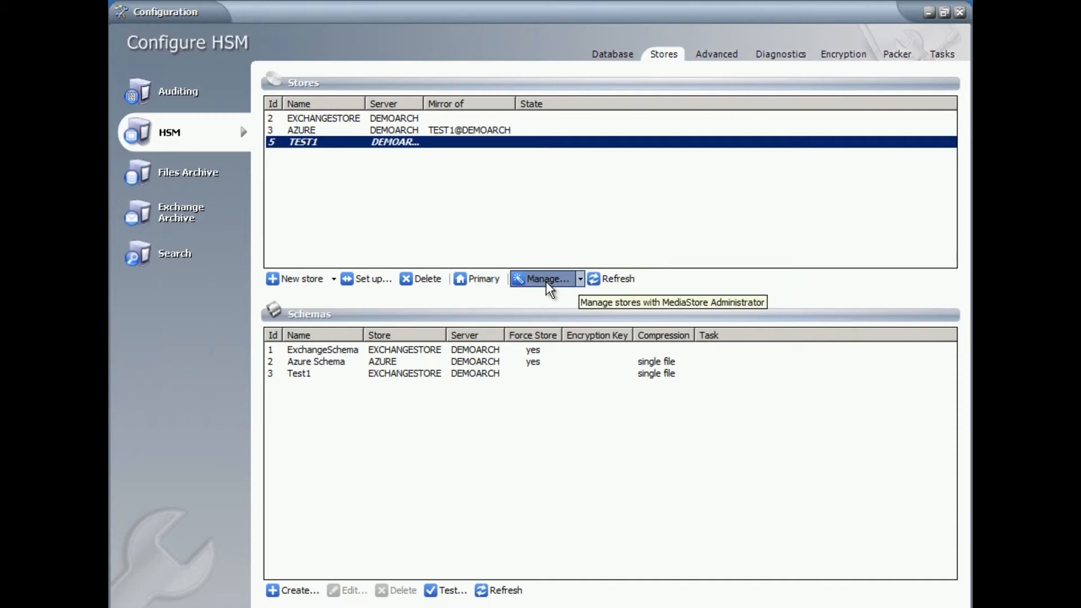
{"action": "left_click", "coordinate": [733, 378]}
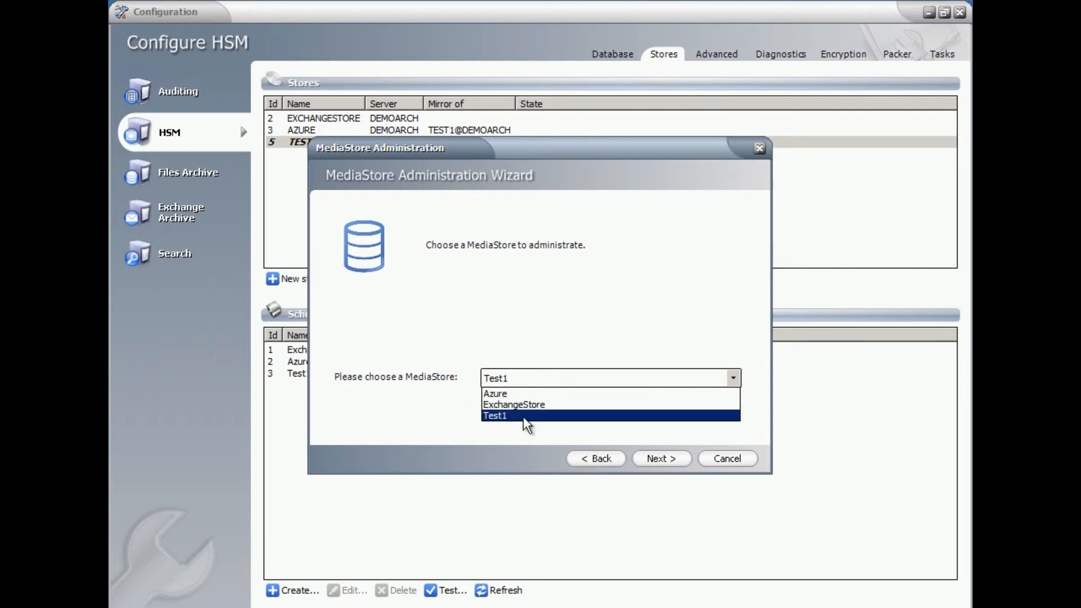
{"action": "left_click", "coordinate": [501, 393]}
{"action": "left_click", "coordinate": [656, 457]}
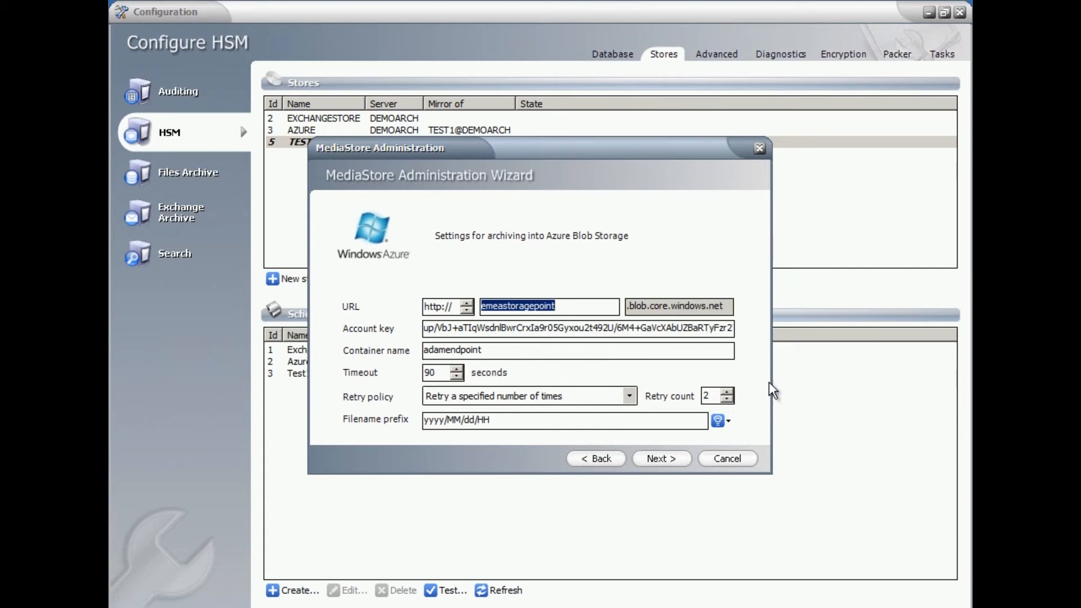
{"action": "left_click", "coordinate": [759, 147]}
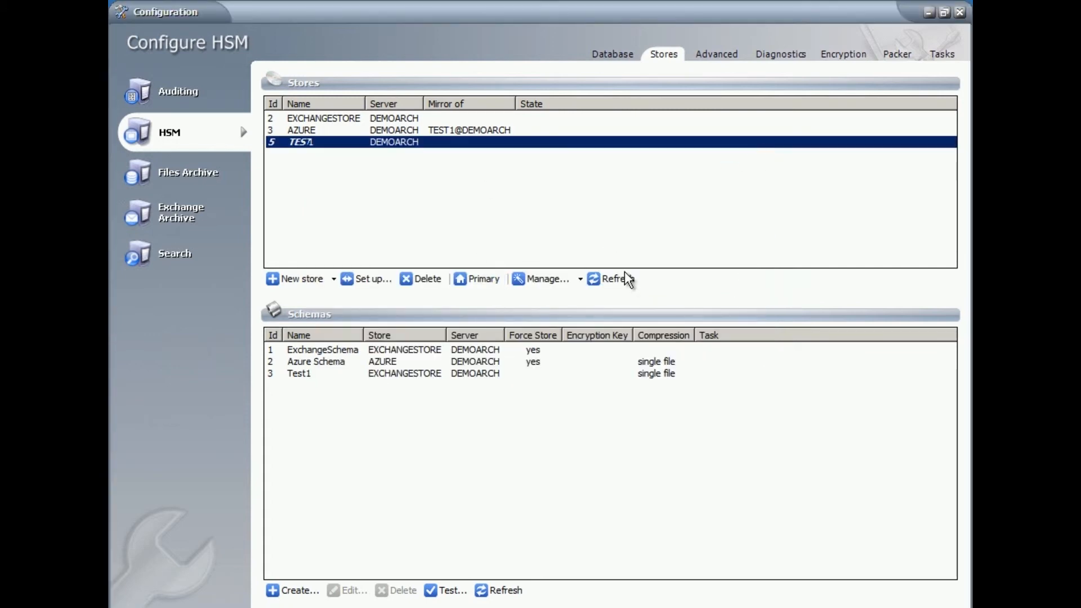
Step: Open the Test1 MediaStore's location settings for administration and browse its path folder, cancelling the folder selection
{"action": "left_click", "coordinate": [549, 279]}
{"action": "left_click", "coordinate": [733, 378]}
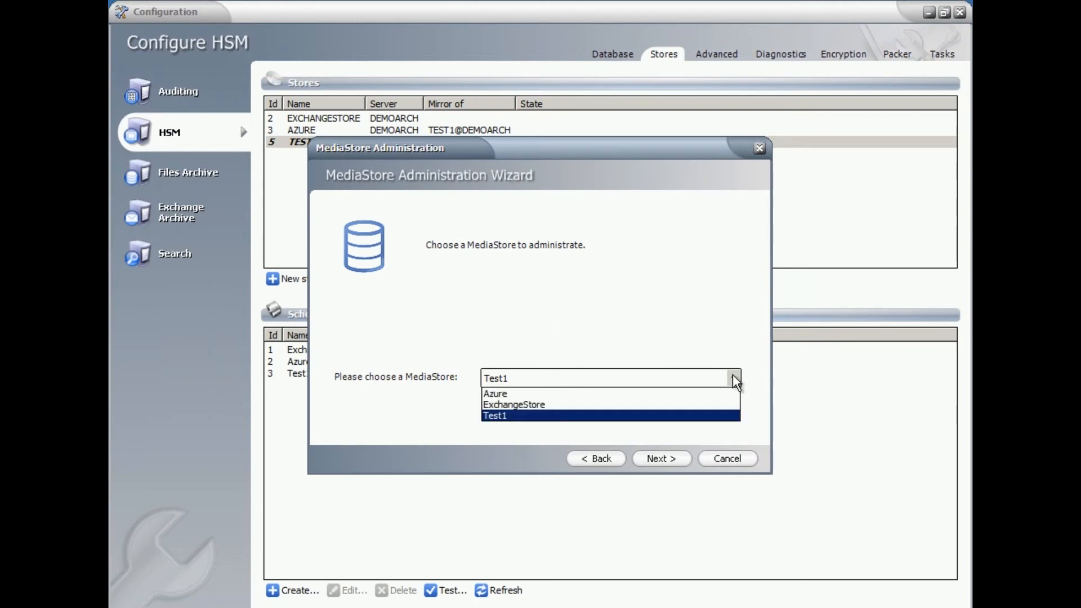
{"action": "left_click", "coordinate": [508, 415]}
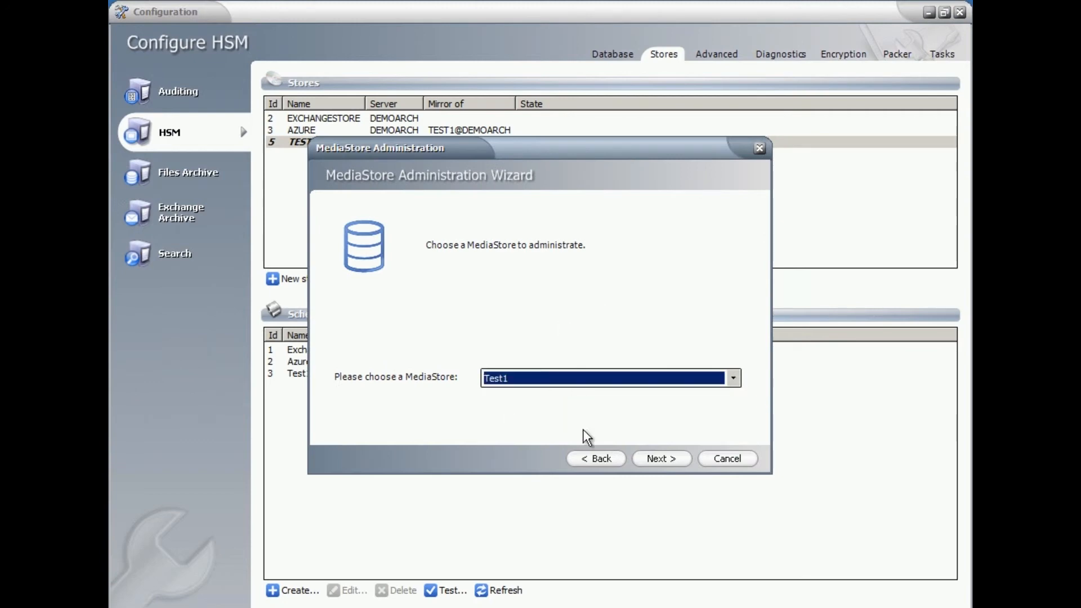
{"action": "left_click", "coordinate": [662, 458]}
{"action": "left_click", "coordinate": [592, 298]}
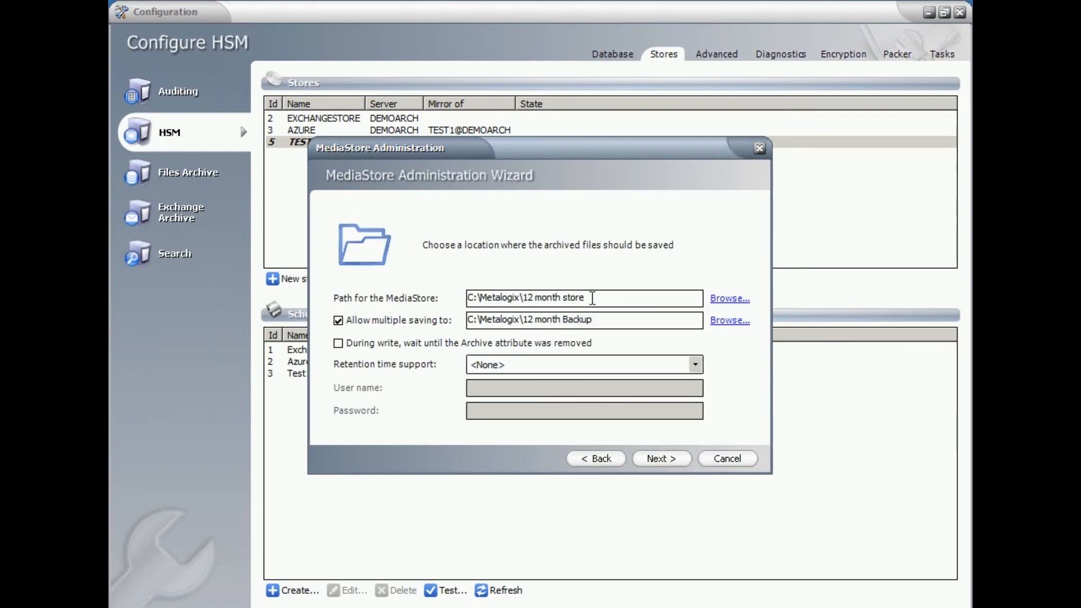
{"action": "left_click", "coordinate": [729, 298]}
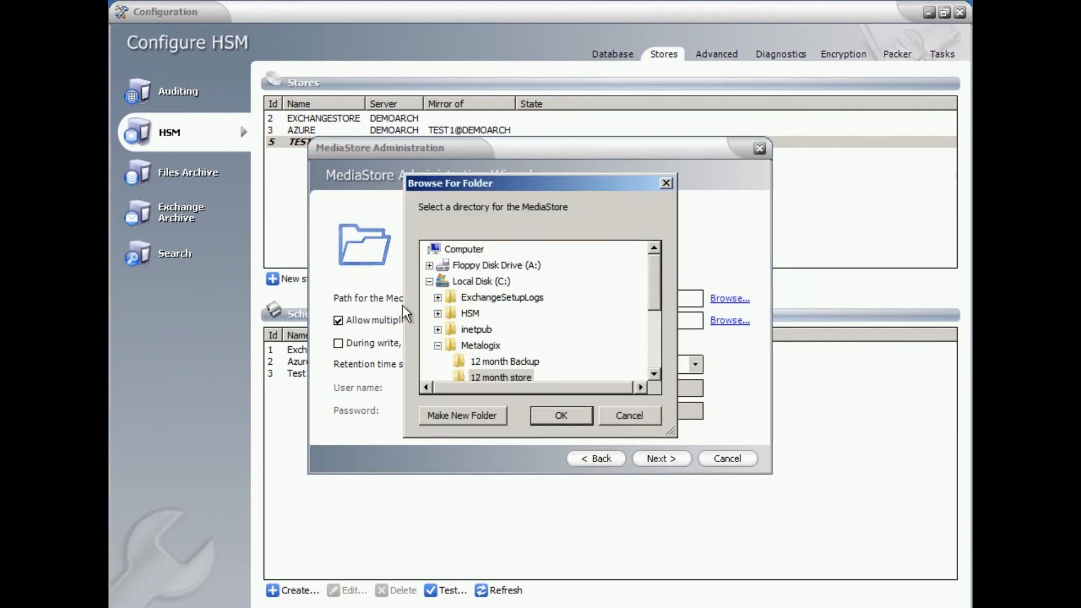
{"action": "left_click", "coordinate": [666, 183]}
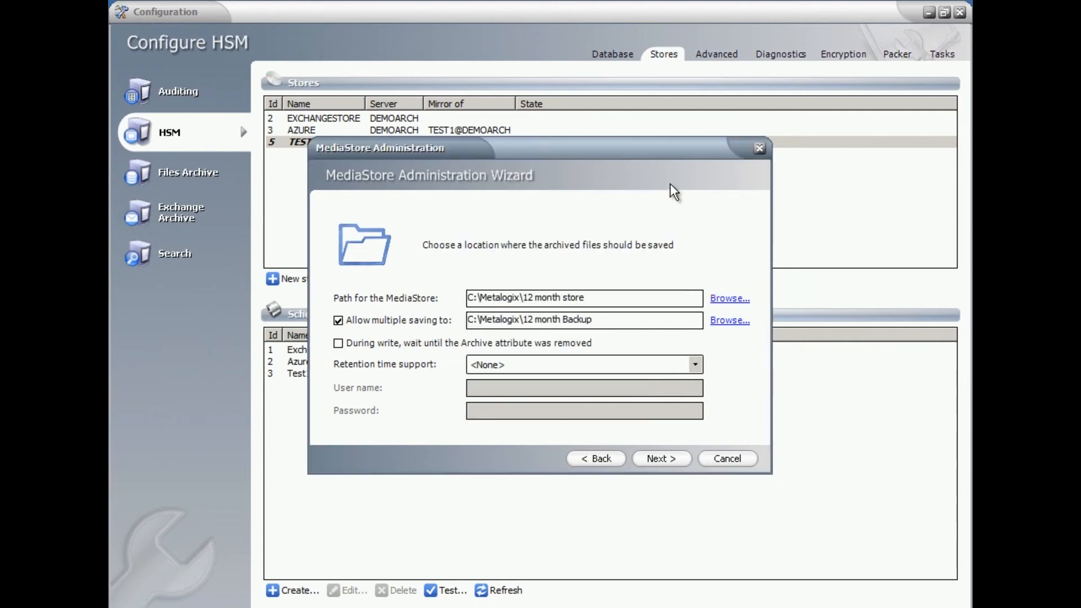
Step: Disable multiple saving for the Test1 MediaStore, finish the wizard and restart the MAM HSM Base Operations service
{"action": "left_click", "coordinate": [338, 320]}
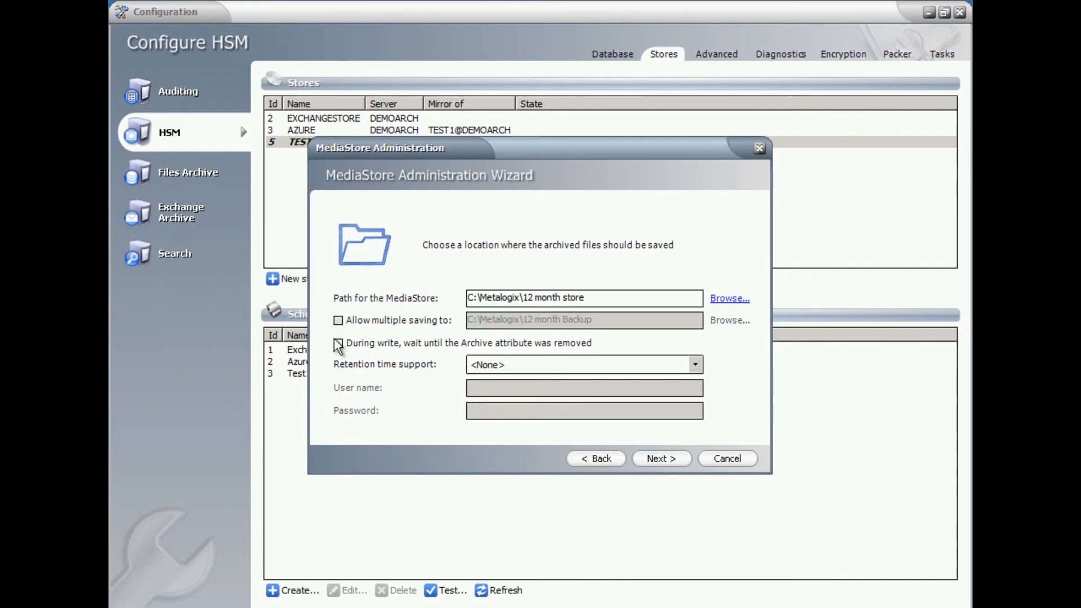
{"action": "left_click", "coordinate": [670, 460]}
{"action": "left_click", "coordinate": [673, 459]}
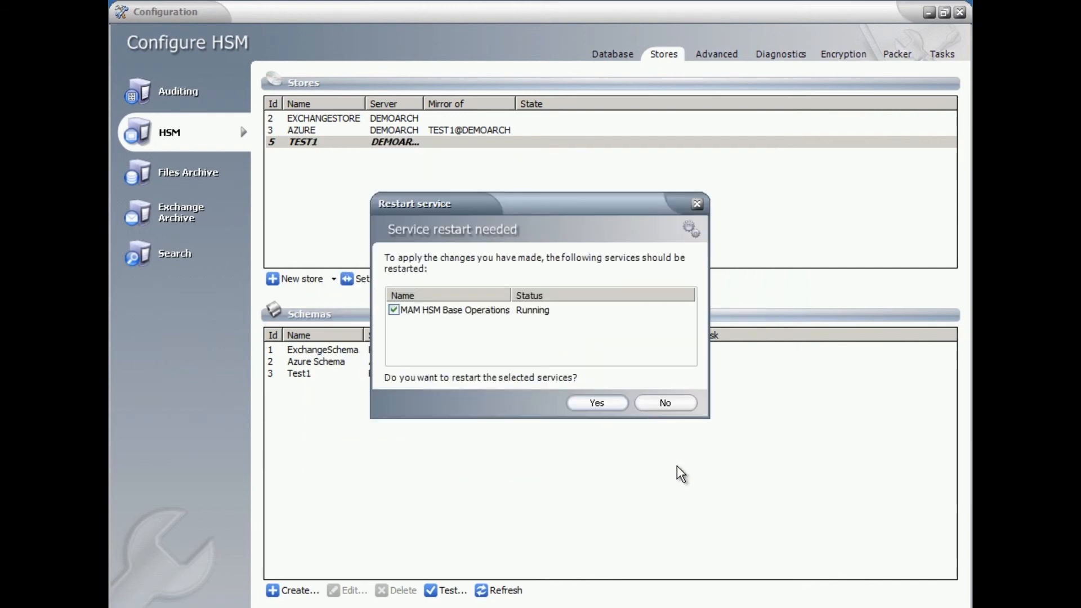
{"action": "left_click", "coordinate": [587, 405]}
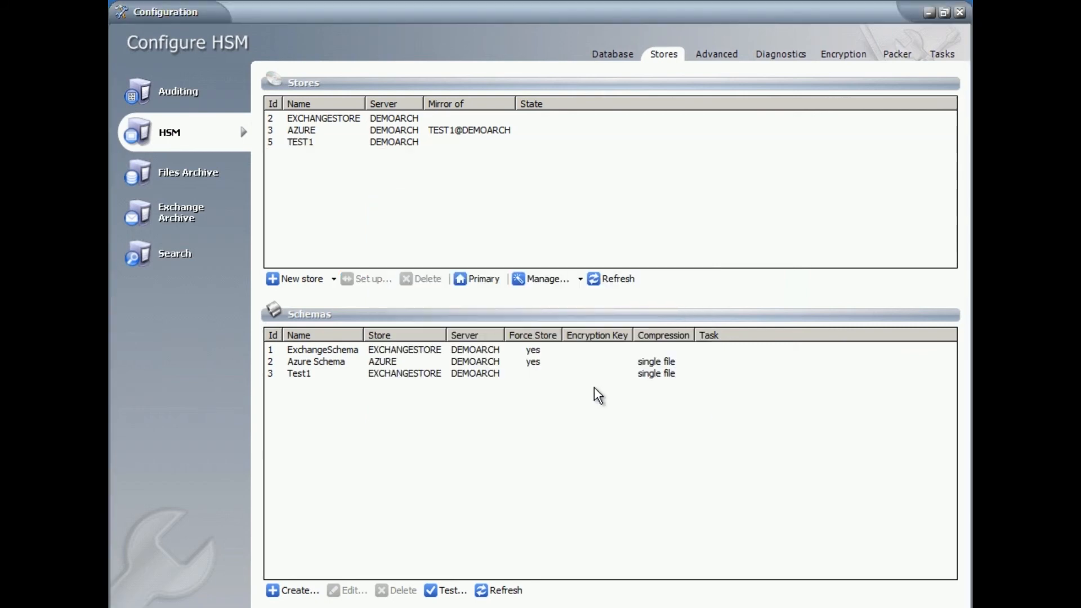
{"action": "left_click", "coordinate": [368, 143]}
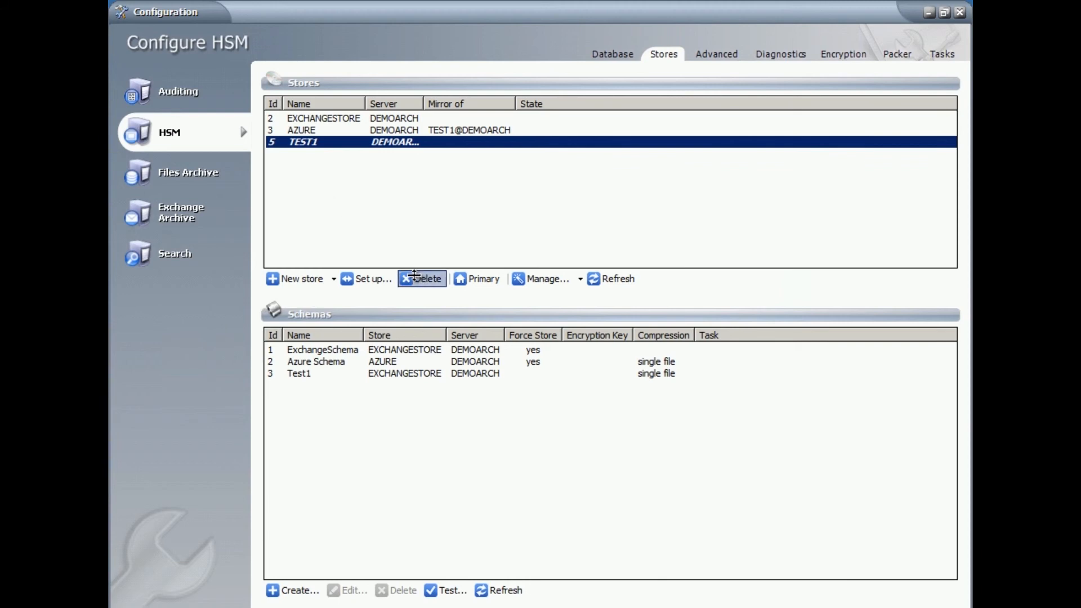
{"action": "left_click", "coordinate": [579, 279]}
{"action": "left_click", "coordinate": [519, 228]}
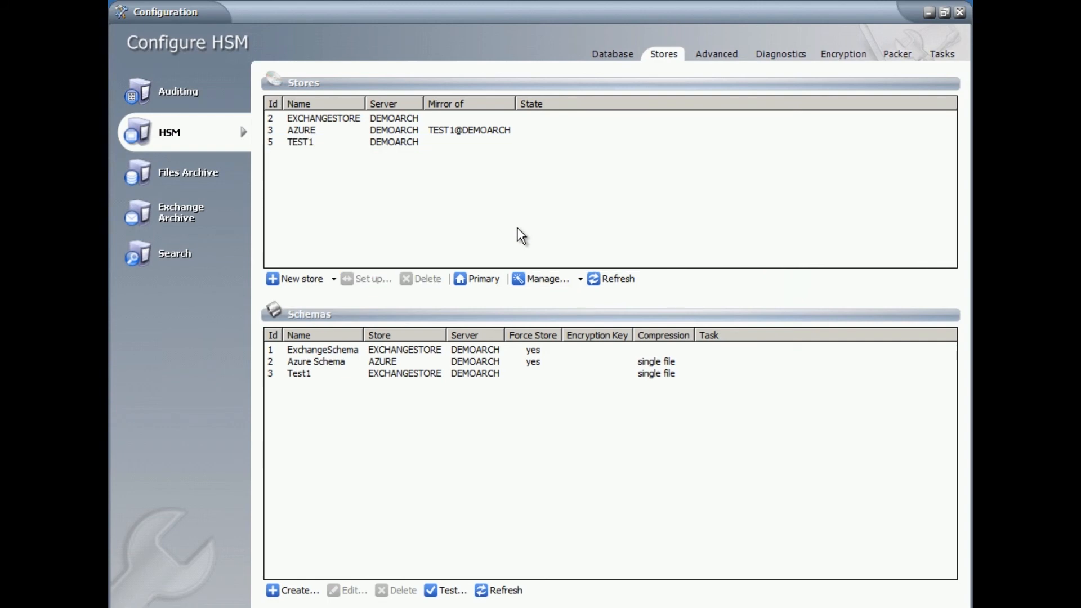